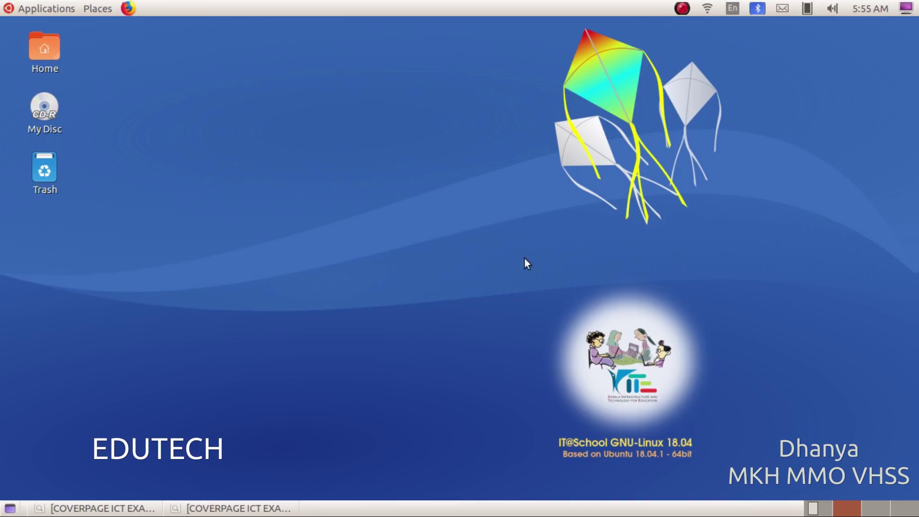
Step: Read the exam question in the English and Malayalam PDFs, then minimize both documents
{"action": "left_click", "coordinate": [259, 510]}
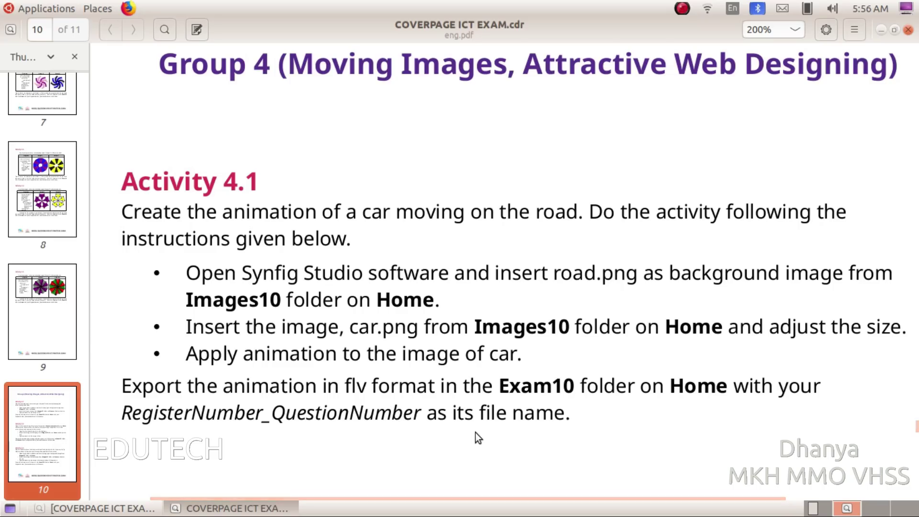
{"action": "left_click", "coordinate": [107, 511]}
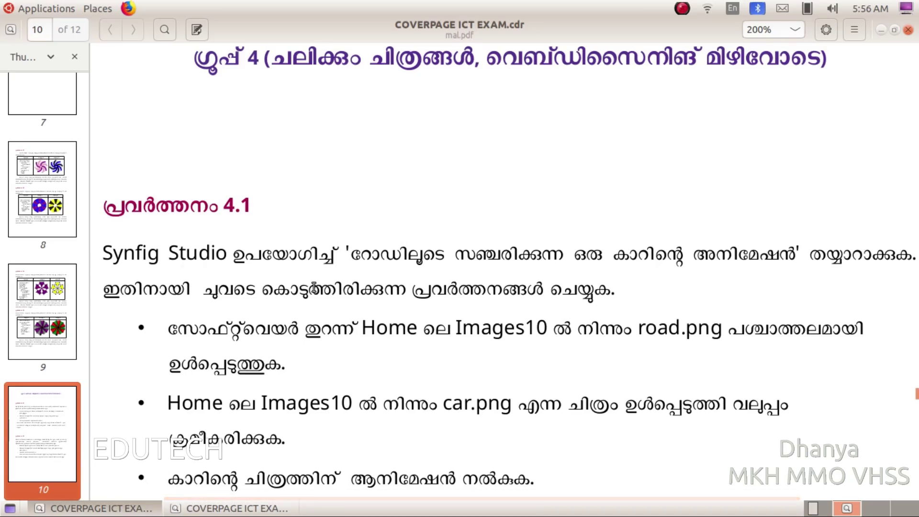
{"action": "scroll", "coordinate": [313, 287], "scroll_direction": "down", "scroll_amount": 1}
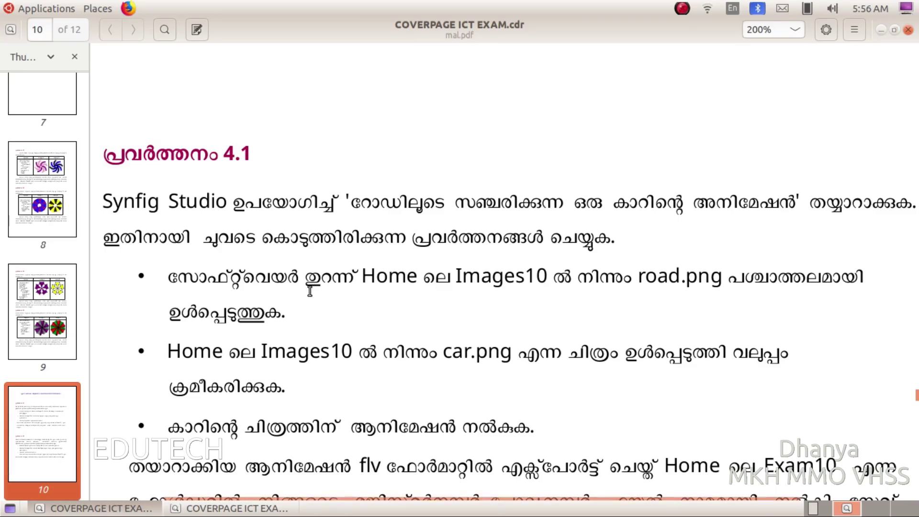
{"action": "scroll", "coordinate": [309, 294], "scroll_direction": "down", "scroll_amount": 1}
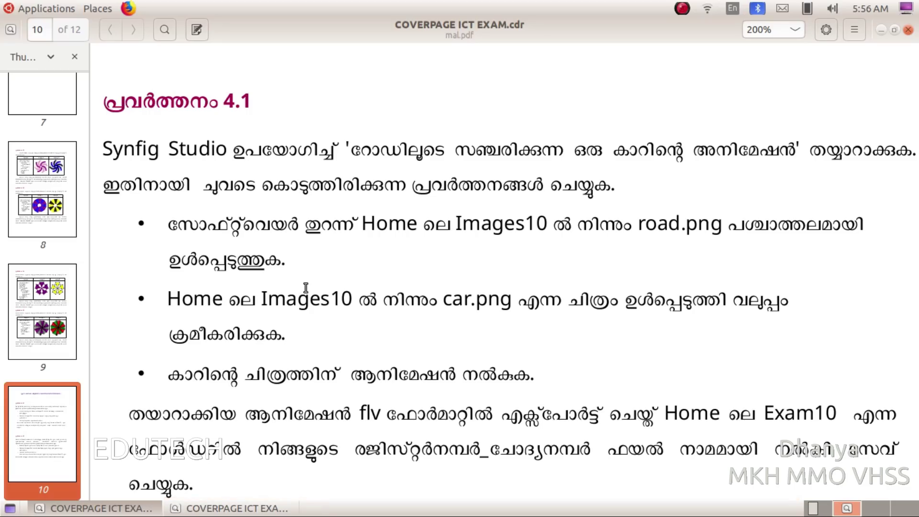
{"action": "scroll", "coordinate": [305, 287], "scroll_direction": "down", "scroll_amount": 2}
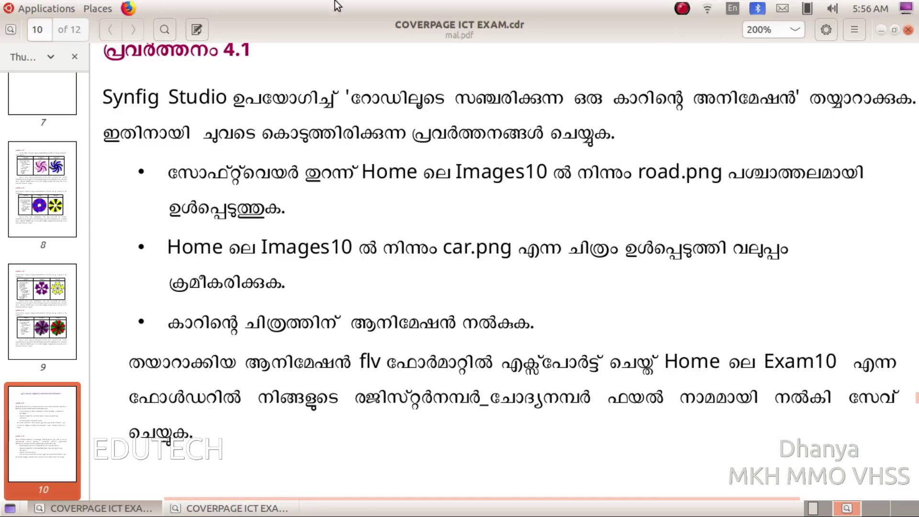
{"action": "left_click", "coordinate": [880, 31]}
{"action": "left_click", "coordinate": [878, 29]}
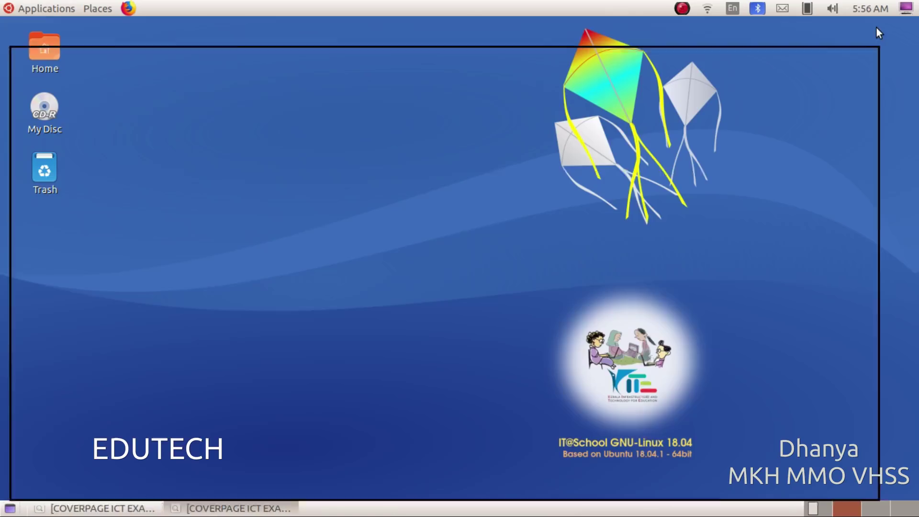
Step: Launch Synfig Studio from the Applications menu, glance at the instructions, and return to it
{"action": "left_click", "coordinate": [35, 9]}
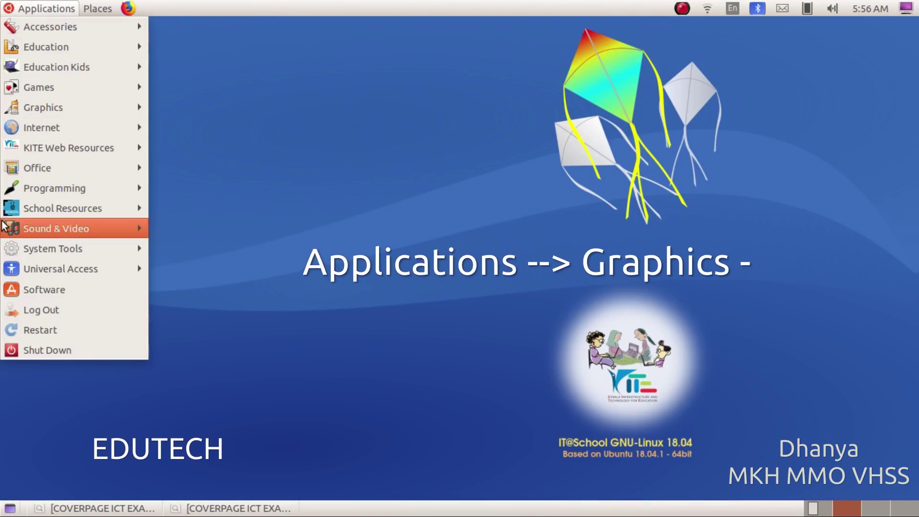
{"action": "mouse_move", "coordinate": [33, 243]}
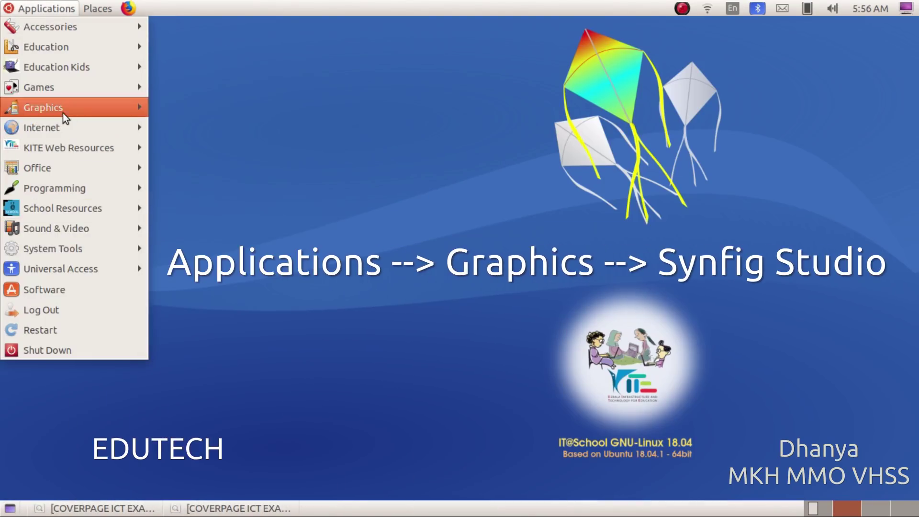
{"action": "mouse_move", "coordinate": [62, 110]}
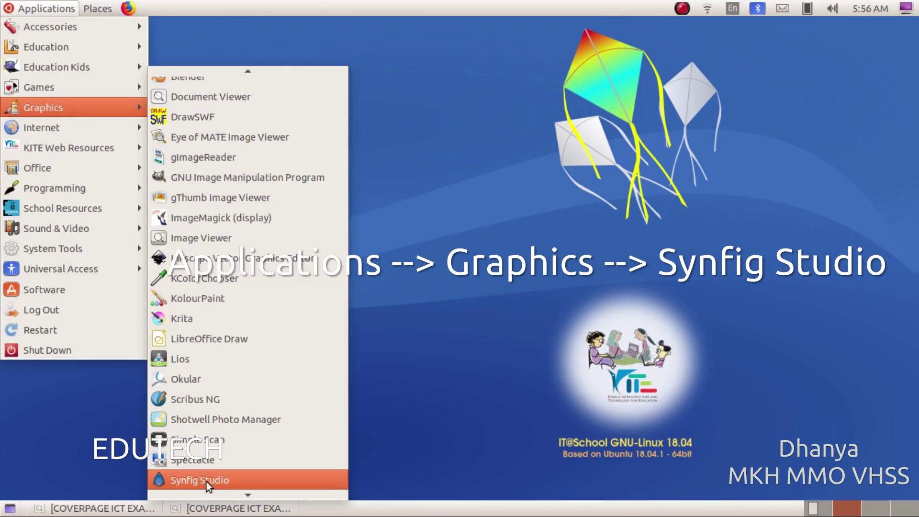
{"action": "left_click", "coordinate": [233, 481]}
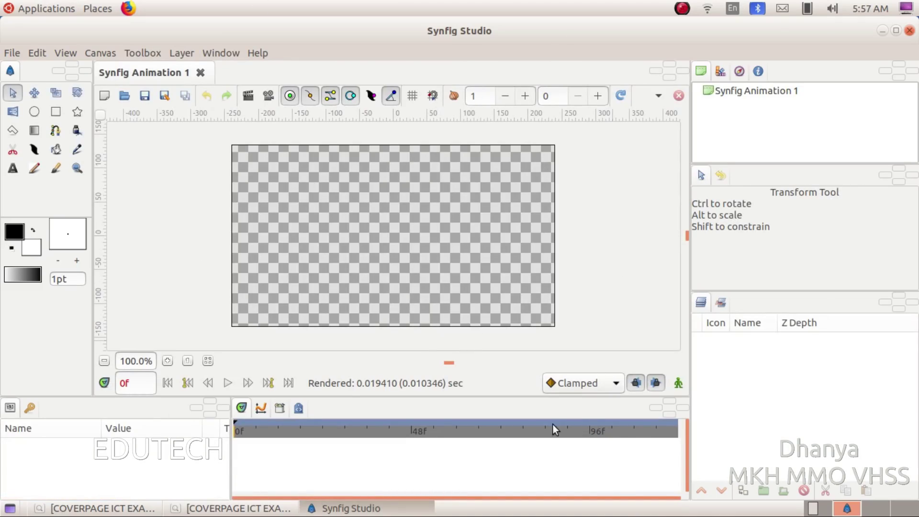
{"action": "left_click", "coordinate": [203, 511]}
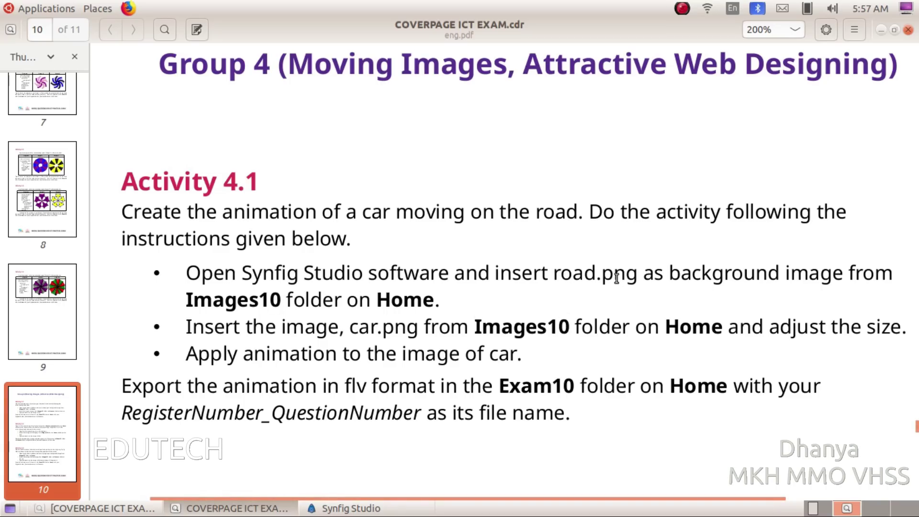
{"action": "left_click", "coordinate": [330, 508]}
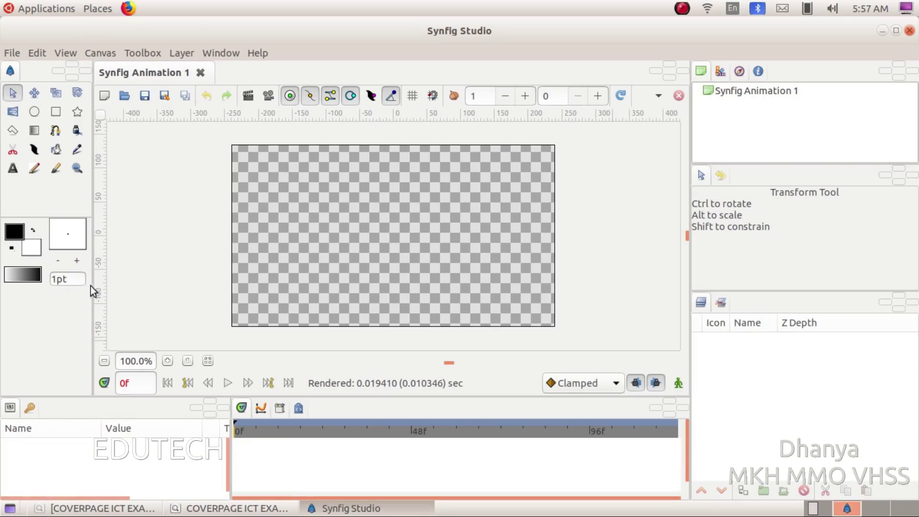
Step: Import road.png from Images10 as the background, zoom in, and recheck the exam instructions
{"action": "left_click", "coordinate": [10, 53]}
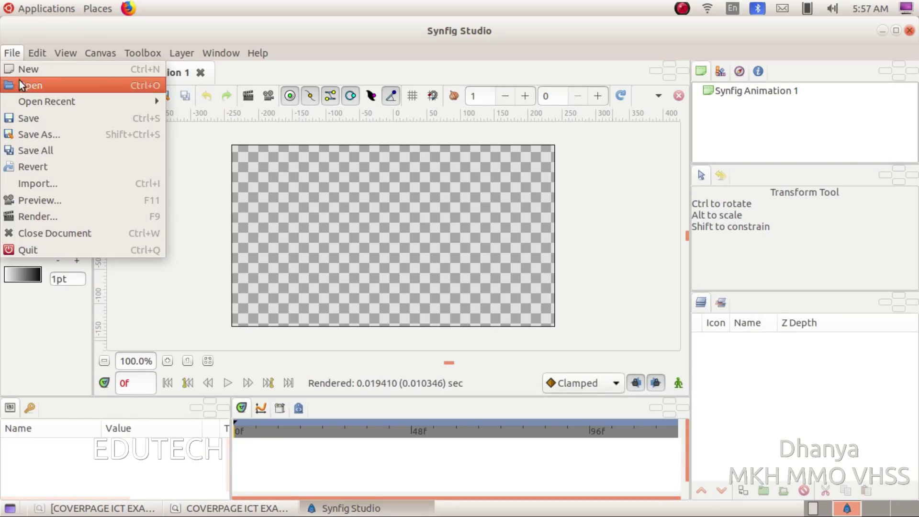
{"action": "left_click", "coordinate": [33, 186]}
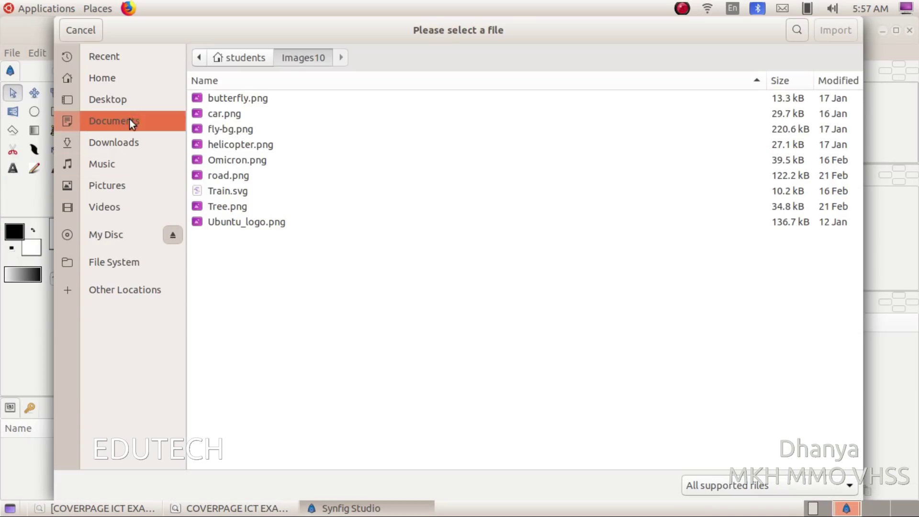
{"action": "left_click", "coordinate": [127, 76]}
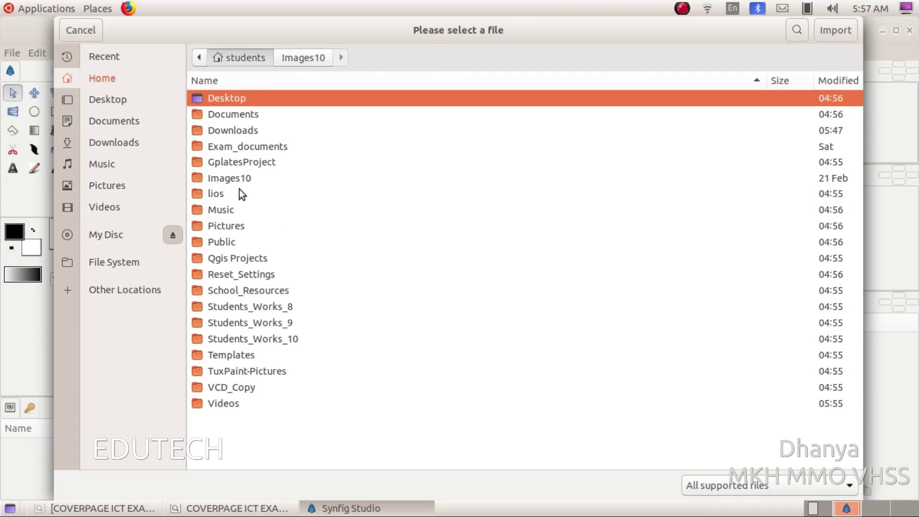
{"action": "double_click", "coordinate": [221, 179]}
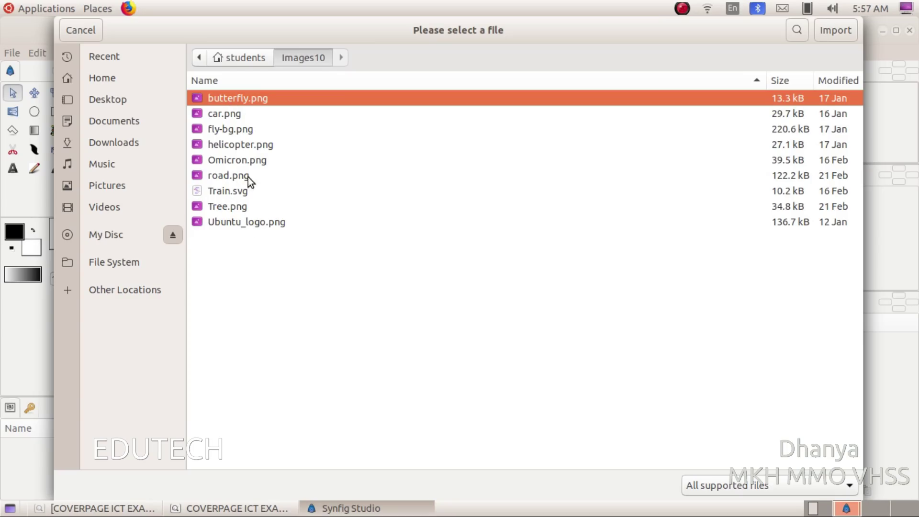
{"action": "left_click", "coordinate": [210, 178]}
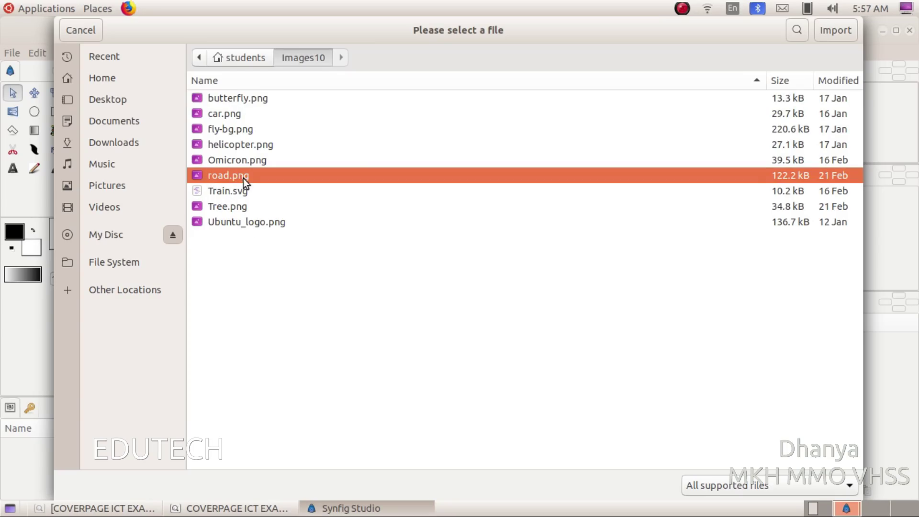
{"action": "left_click", "coordinate": [829, 35]}
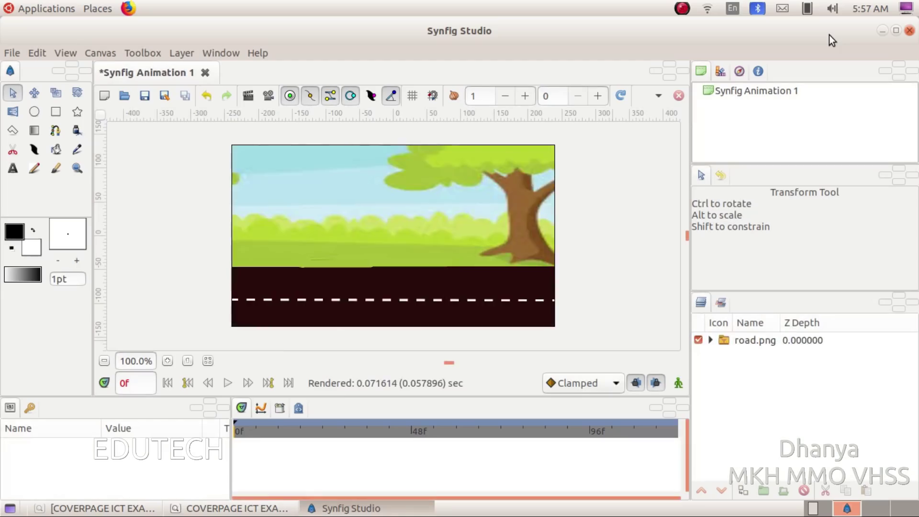
{"action": "left_click", "coordinate": [167, 361]}
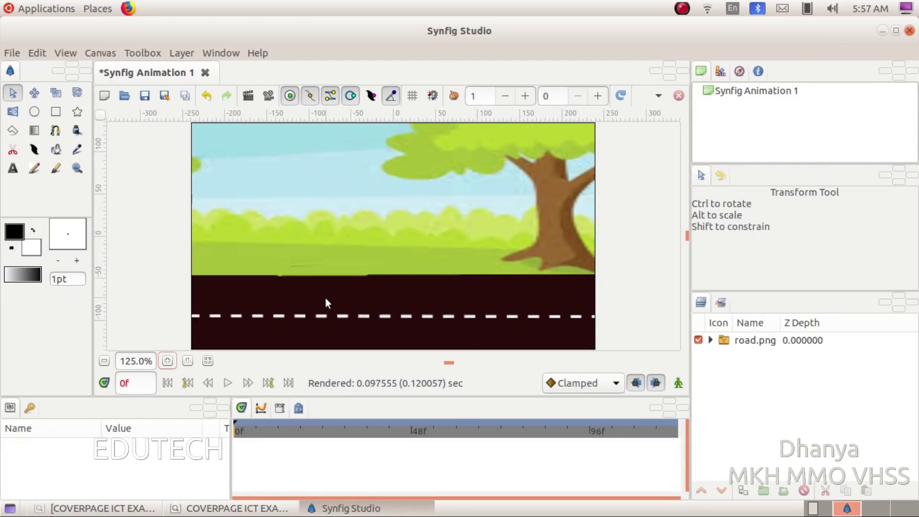
{"action": "left_click", "coordinate": [229, 508]}
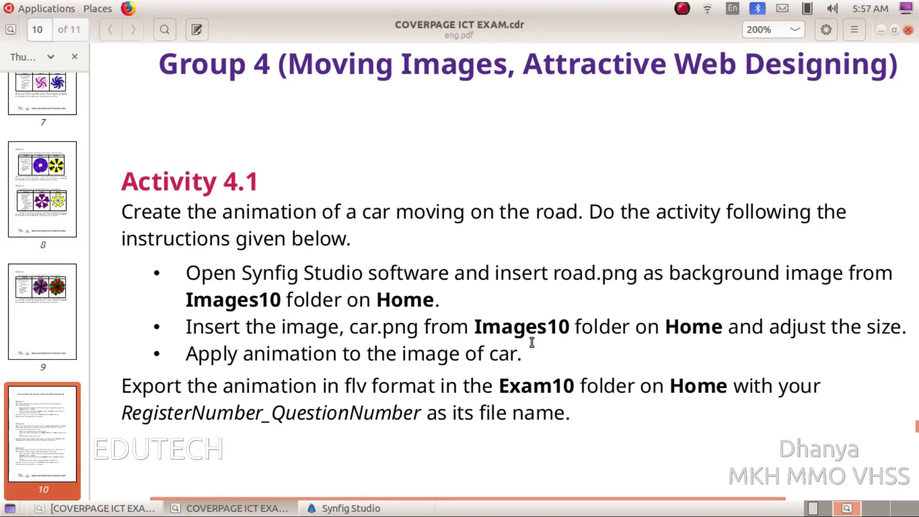
Step: Import car.png from Images10 as a layer on top of the road
{"action": "left_click", "coordinate": [363, 508]}
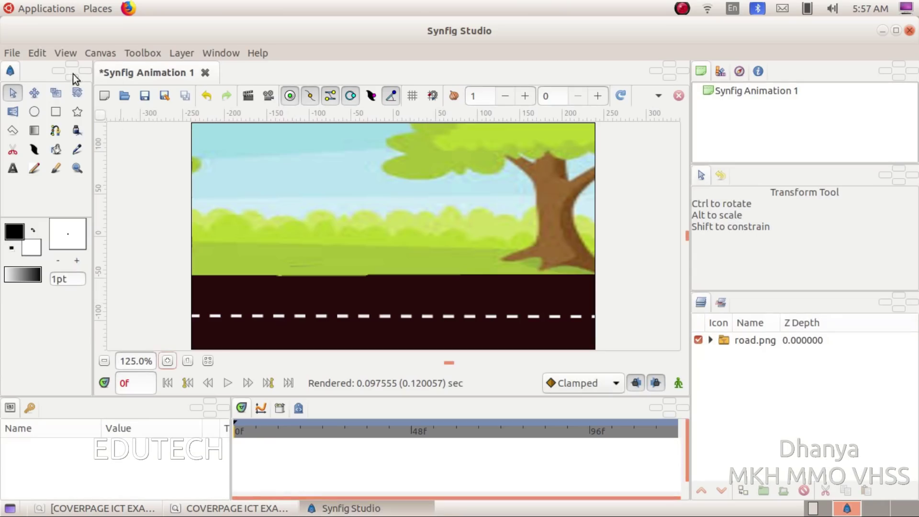
{"action": "left_click", "coordinate": [10, 53]}
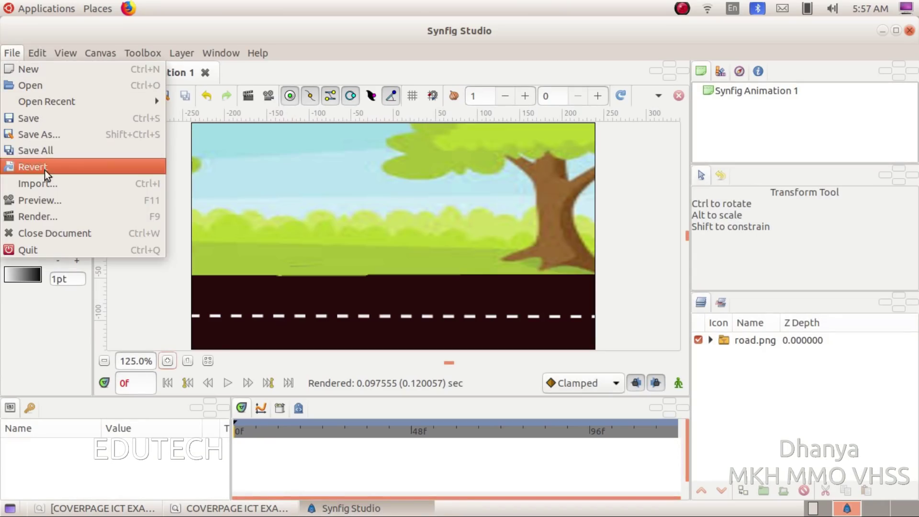
{"action": "left_click", "coordinate": [49, 185]}
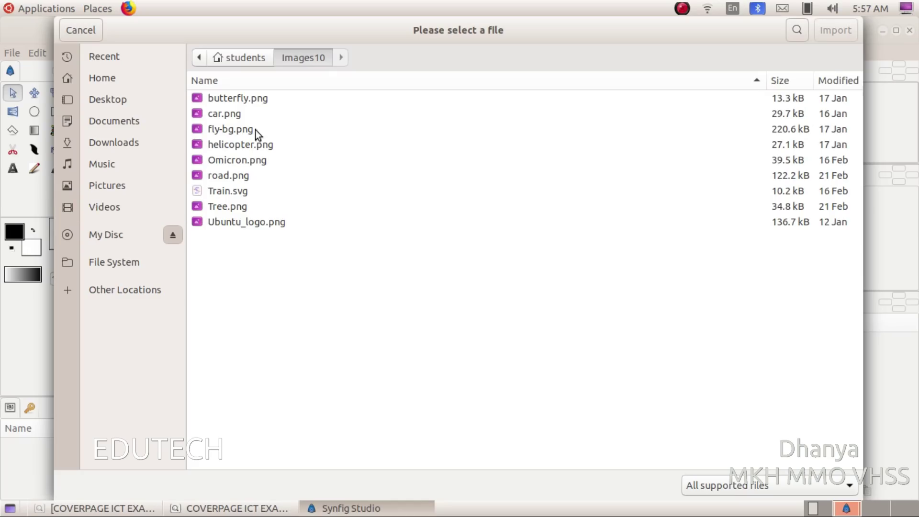
{"action": "left_click", "coordinate": [227, 115]}
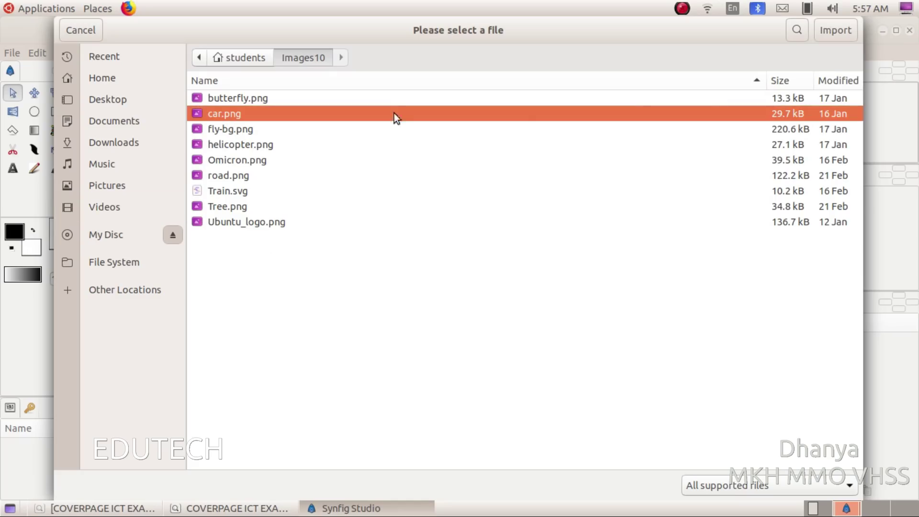
{"action": "left_click", "coordinate": [831, 27]}
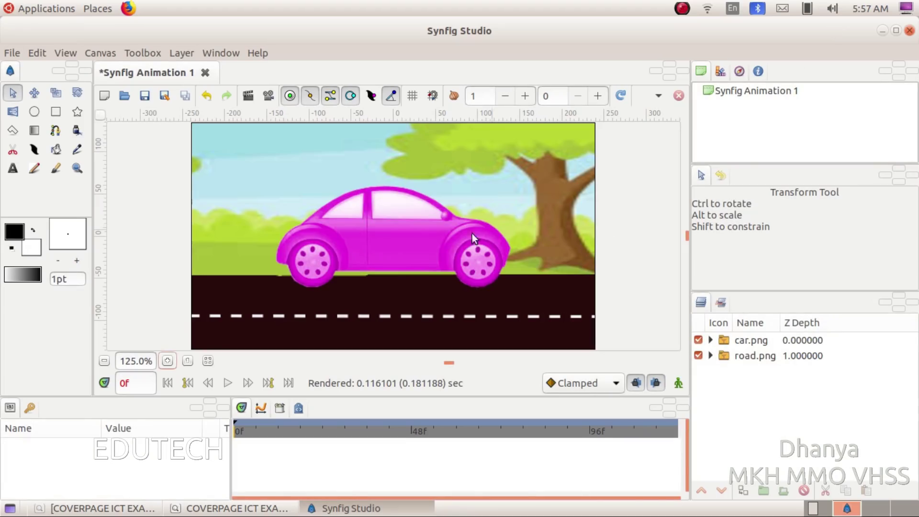
Step: Scale the car down in two drags and move it to the road's left end
{"action": "left_click", "coordinate": [369, 238]}
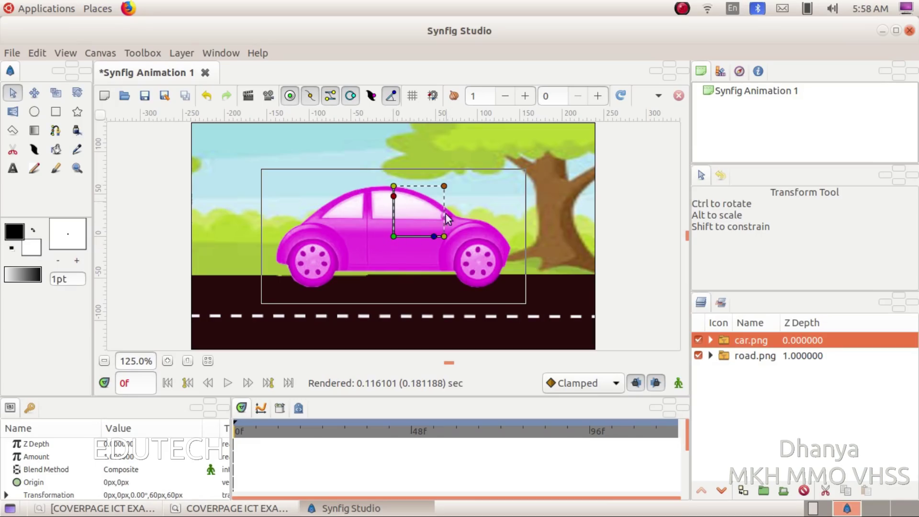
{"action": "left_click", "coordinate": [444, 187]}
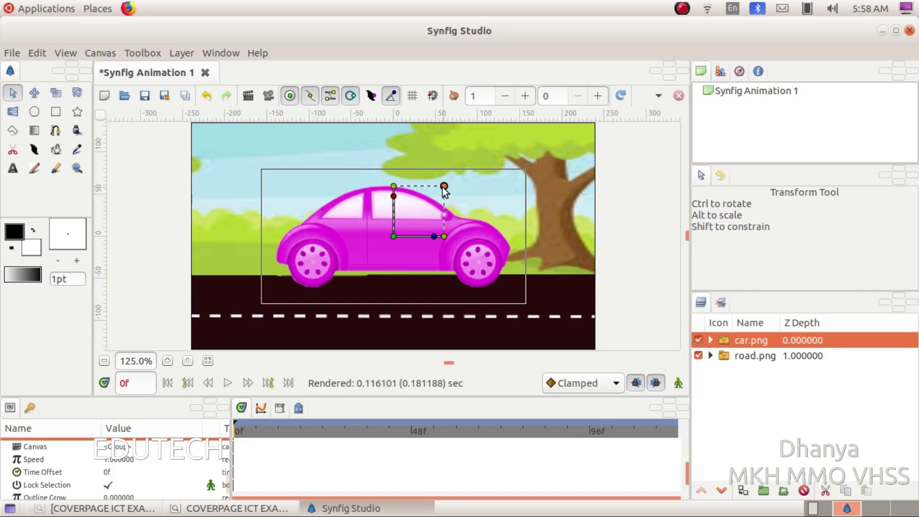
{"action": "left_click_drag", "start_coordinate": [444, 187], "coordinate": [424, 200]}
{"action": "left_click_drag", "start_coordinate": [444, 191], "coordinate": [430, 195]}
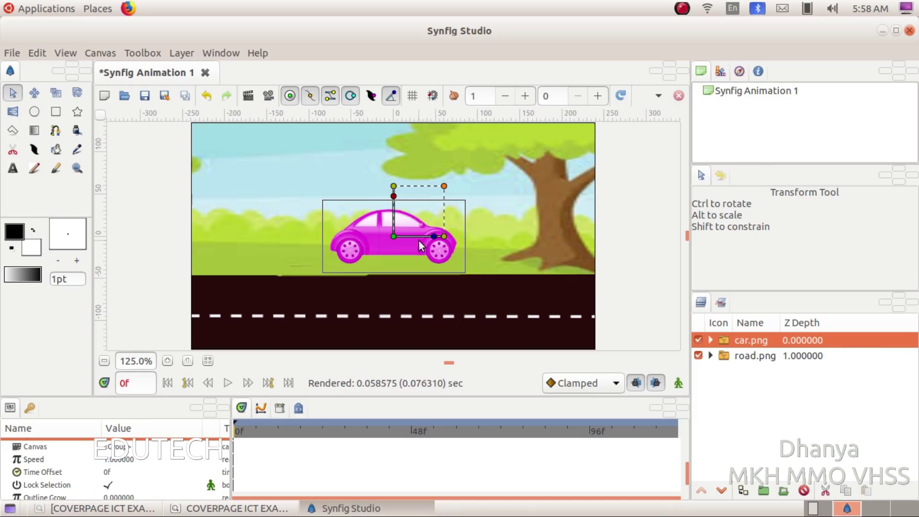
{"action": "left_click_drag", "start_coordinate": [394, 237], "coordinate": [186, 286]}
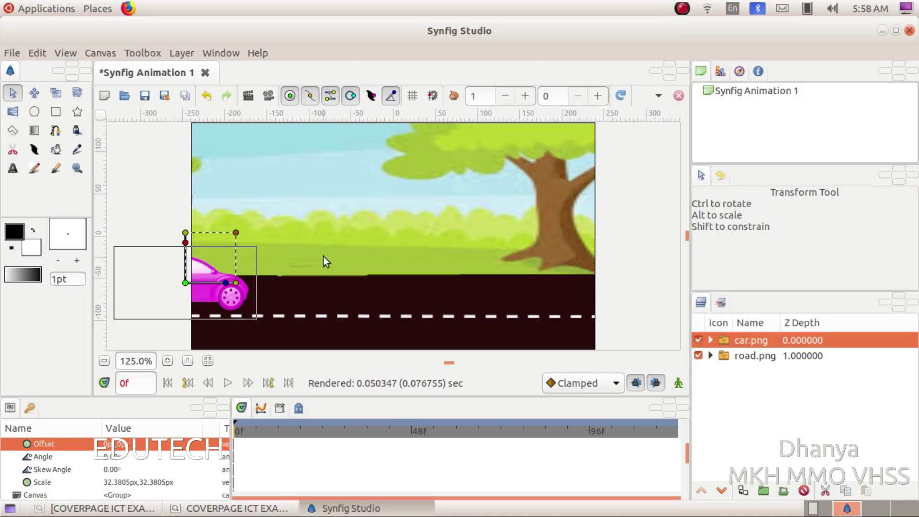
Step: Turn on animate editing mode and jump the time field to frame 120
{"action": "left_click", "coordinate": [271, 504]}
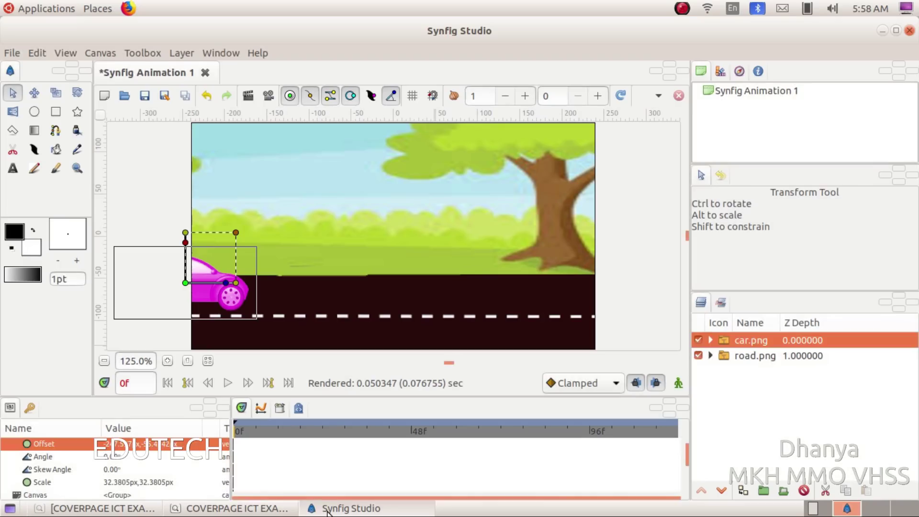
{"action": "left_click", "coordinate": [347, 507]}
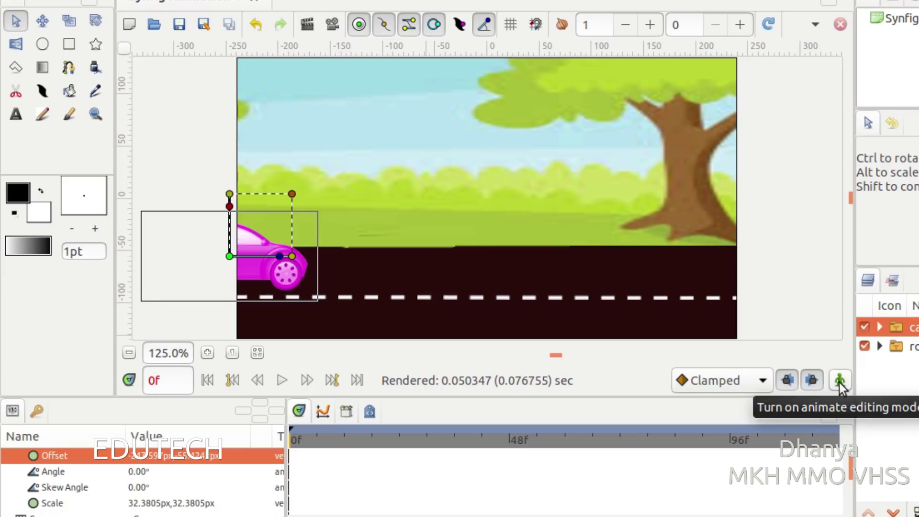
{"action": "left_click", "coordinate": [840, 381]}
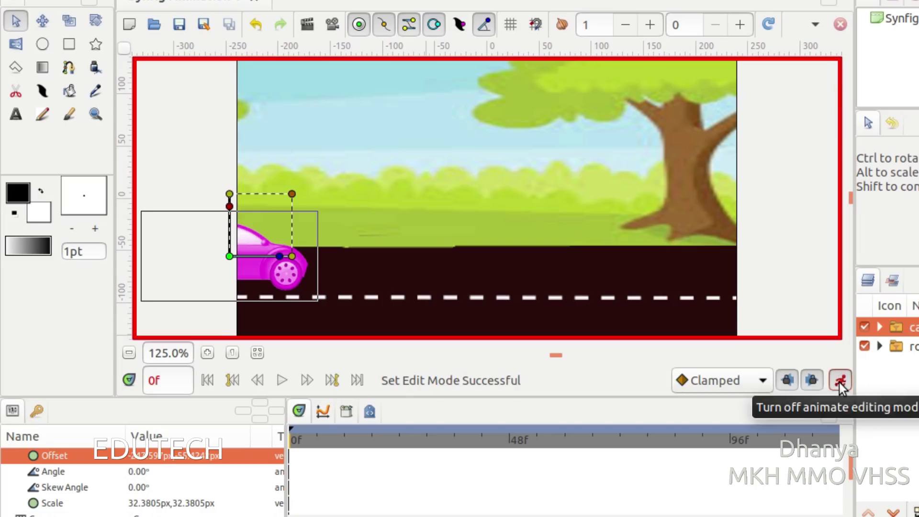
{"action": "left_click", "coordinate": [174, 380]}
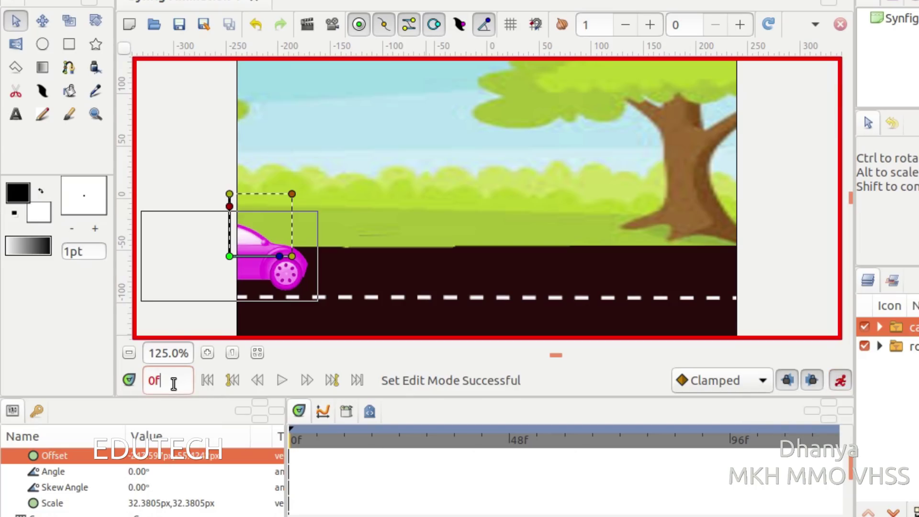
{"action": "key", "text": "BackSpace"}
{"action": "key", "text": "BackSpace"}
{"action": "type", "text": "120"}
{"action": "key", "text": "Return"}
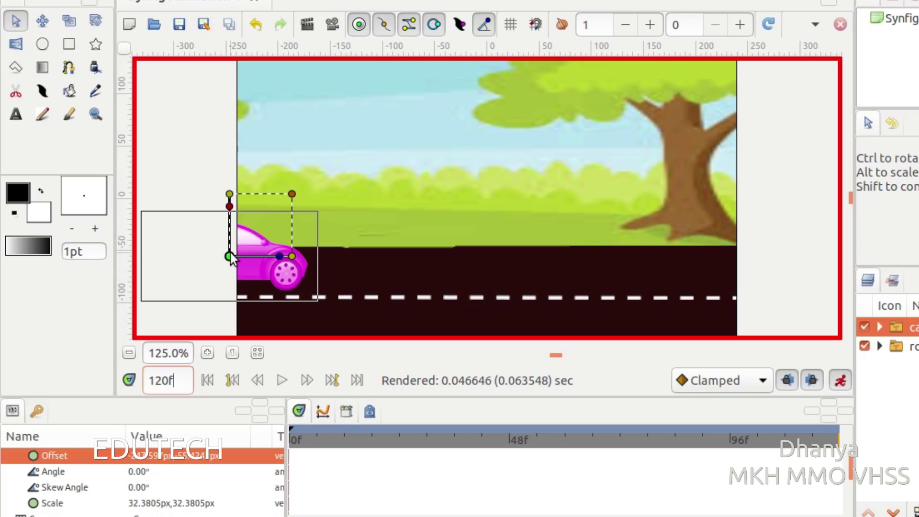
Step: Drag the car to the road's right end at frame 120, exit animate mode, and preview playback
{"action": "left_click_drag", "start_coordinate": [229, 257], "coordinate": [740, 267]}
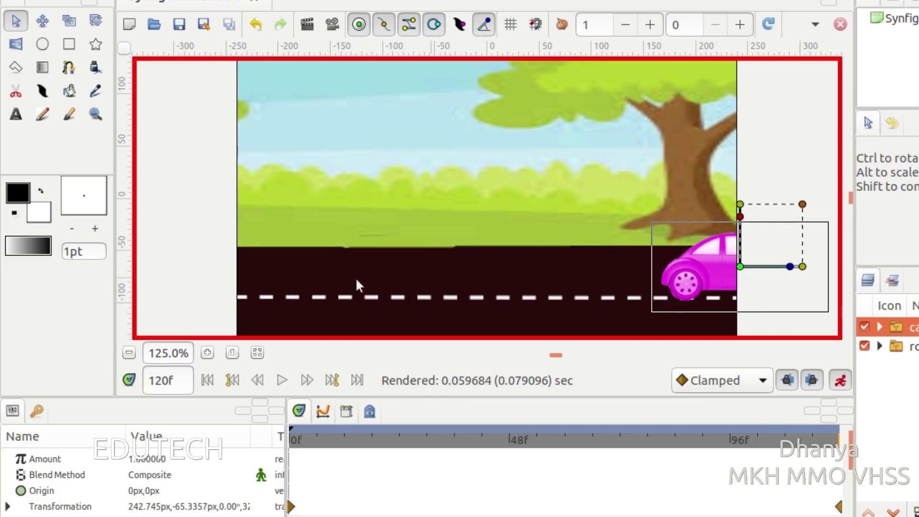
{"action": "left_click", "coordinate": [841, 380]}
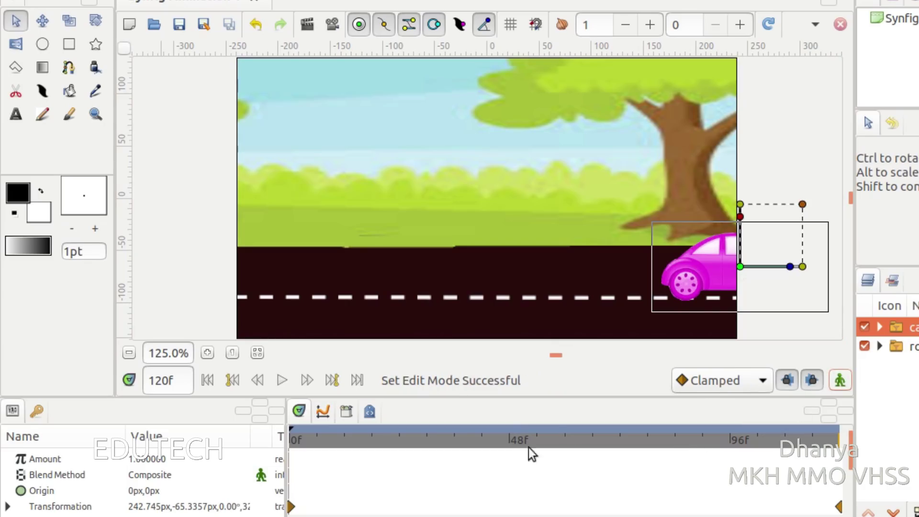
{"action": "left_click", "coordinate": [283, 385]}
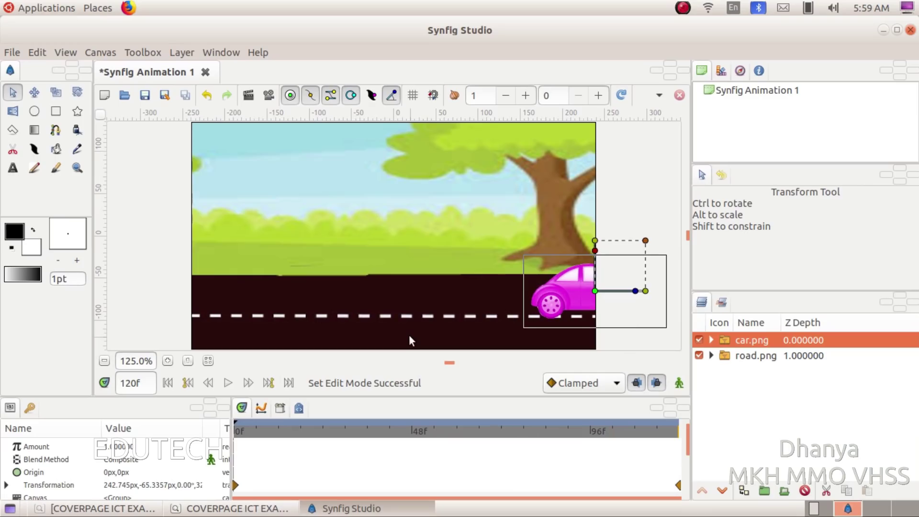
{"action": "left_click", "coordinate": [256, 509]}
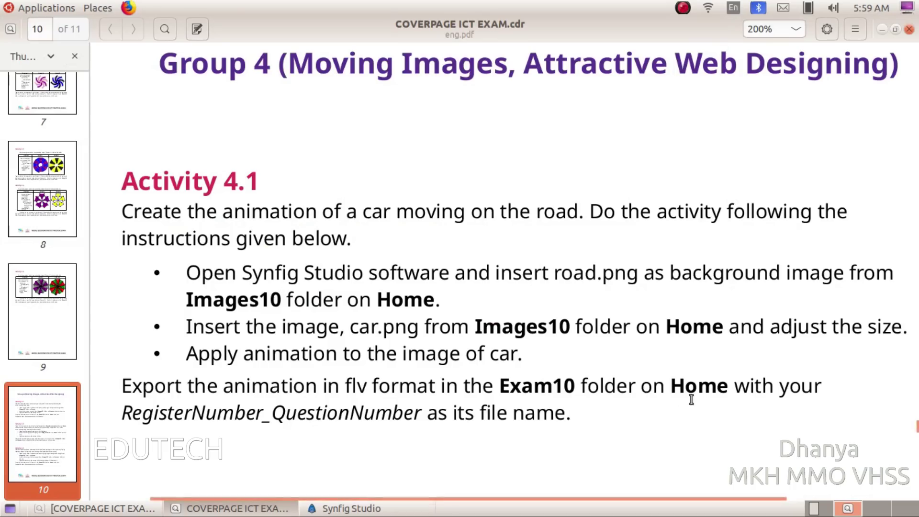
{"action": "left_click", "coordinate": [351, 510]}
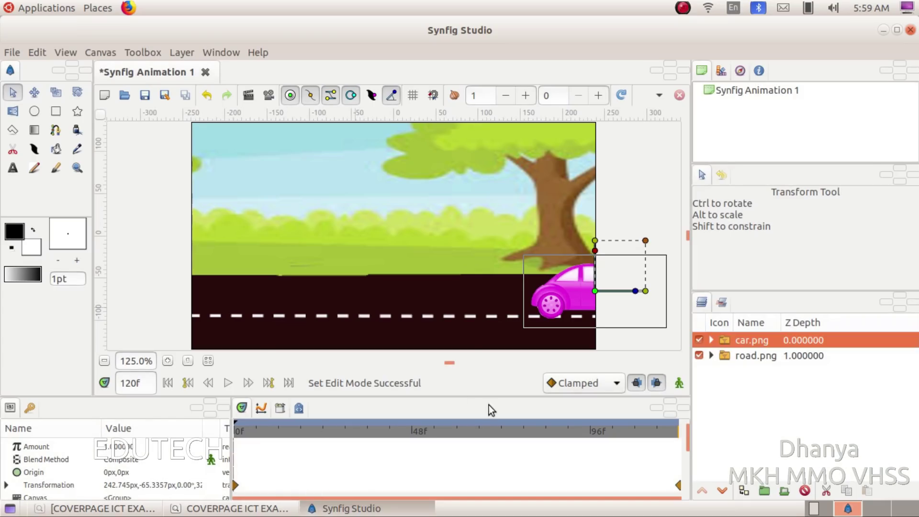
Step: Set the render target to Exam10/1235_4.flv and render the car animation
{"action": "left_click", "coordinate": [12, 52]}
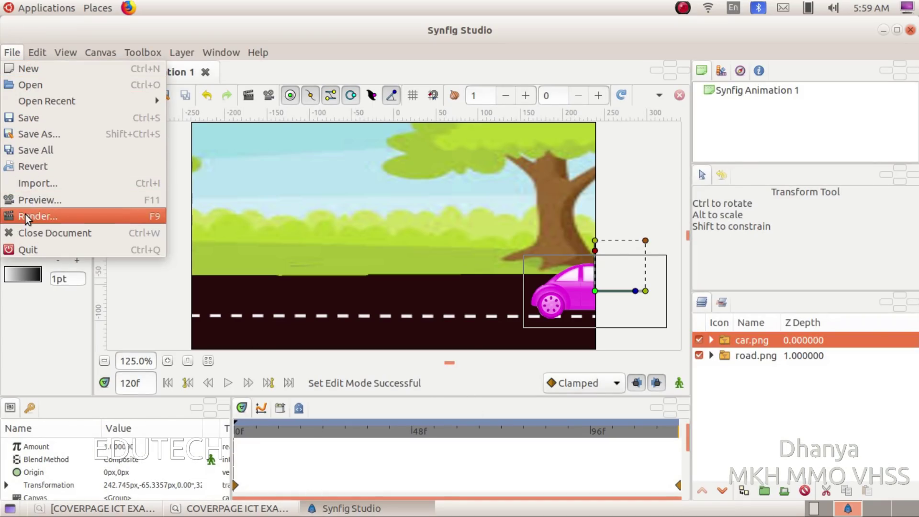
{"action": "left_click", "coordinate": [77, 217]}
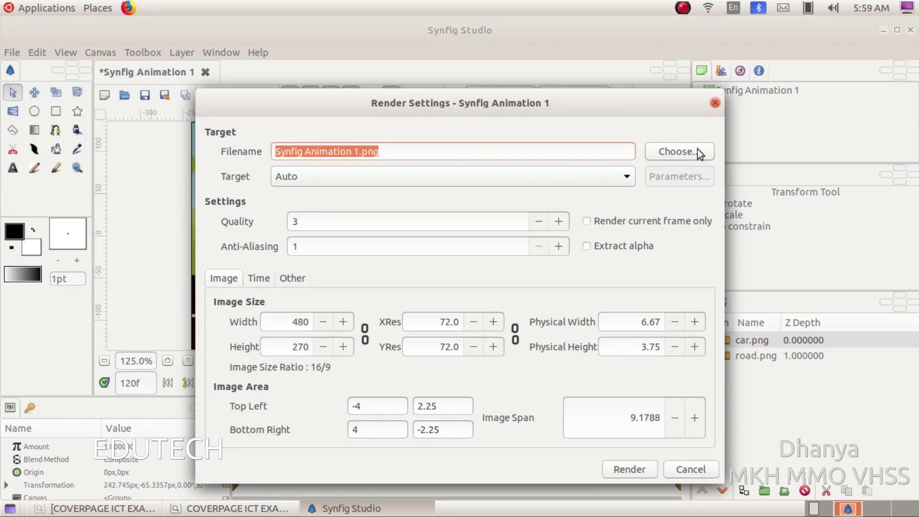
{"action": "left_click", "coordinate": [676, 156]}
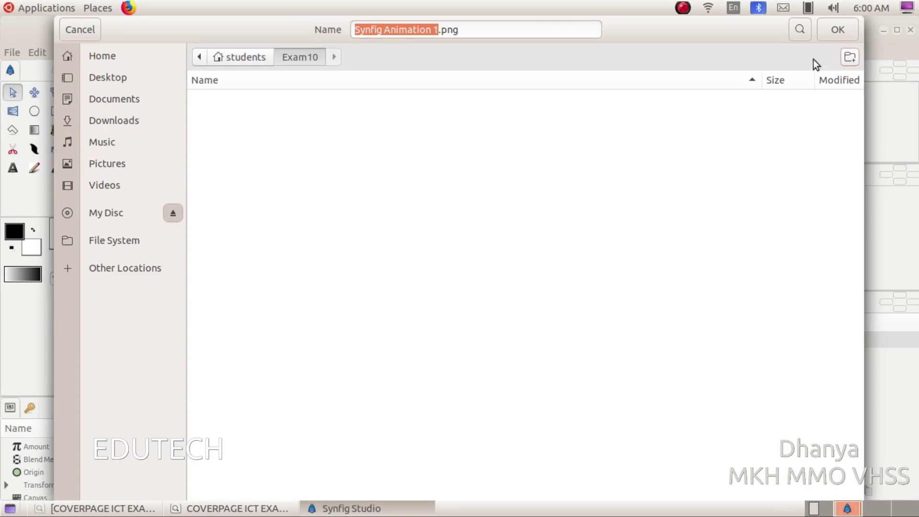
{"action": "left_click", "coordinate": [238, 61]}
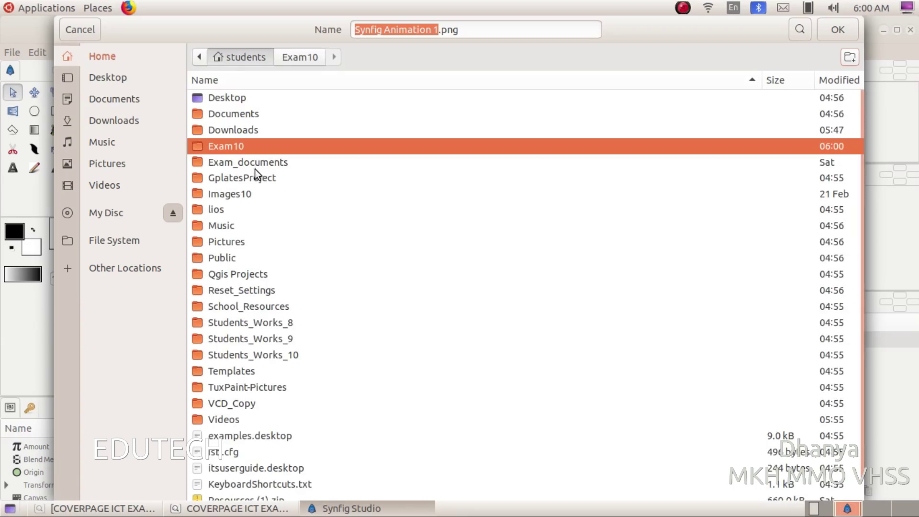
{"action": "double_click", "coordinate": [249, 145]}
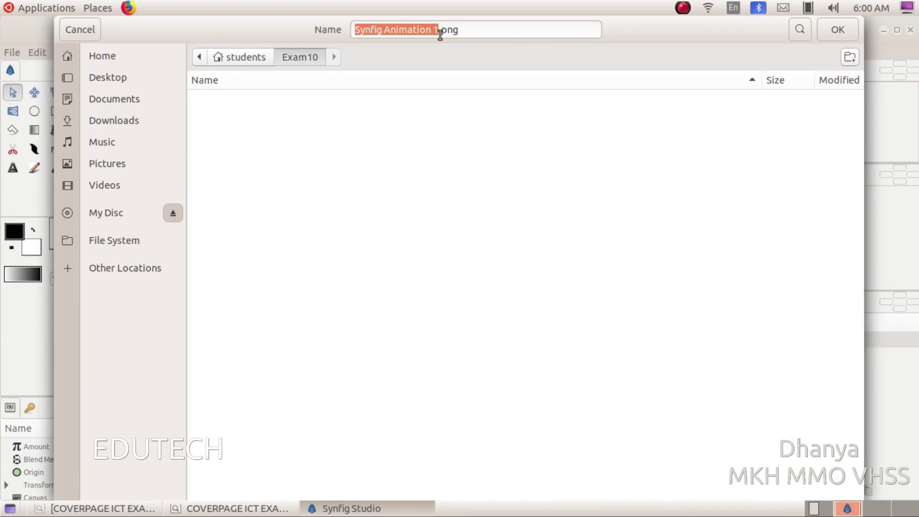
{"action": "type", "text": "1235"}
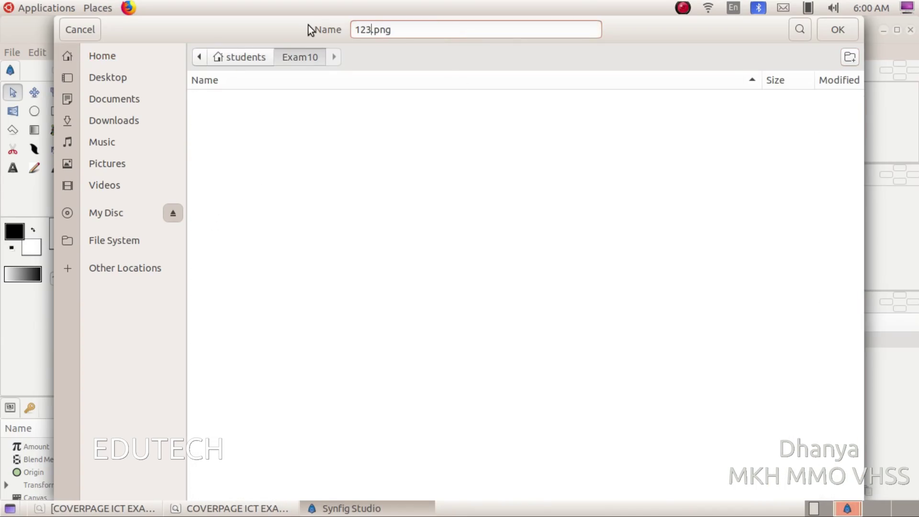
{"action": "type", "text": "_4"}
{"action": "key", "text": "Delete"}
{"action": "key", "text": "Delete"}
{"action": "key", "text": "Delete"}
{"action": "key", "text": "Delete"}
{"action": "type", "text": ".flv"}
{"action": "left_click", "coordinate": [844, 27]}
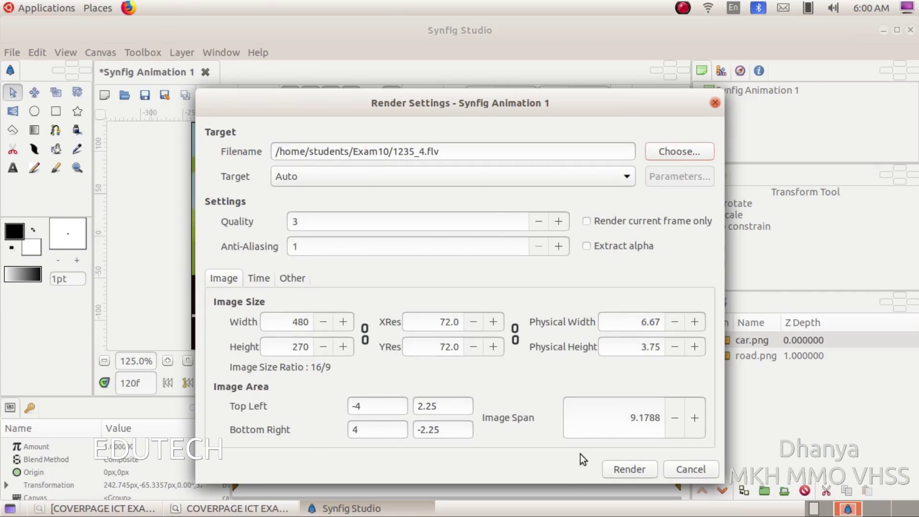
{"action": "left_click", "coordinate": [629, 470]}
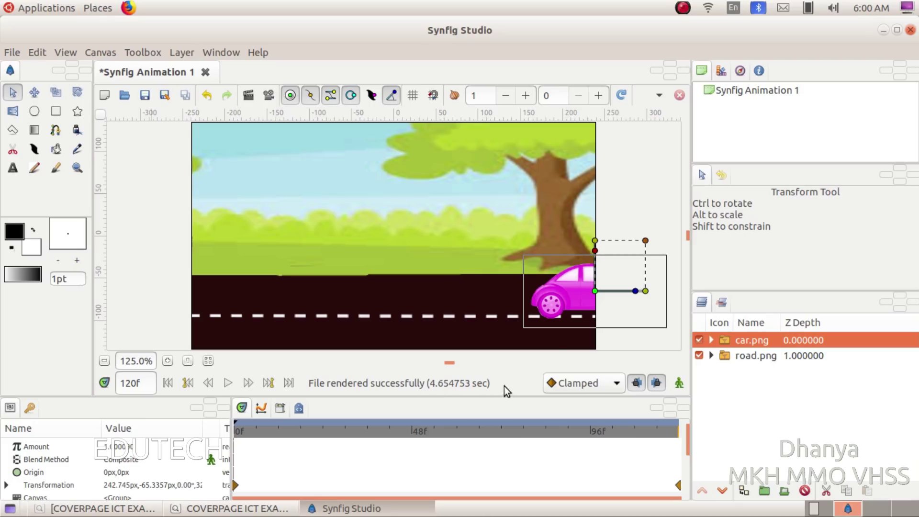
Step: Minimize Synfig and the PDF, open Home > Exam10, and play 1235_4.flv
{"action": "left_click", "coordinate": [883, 26]}
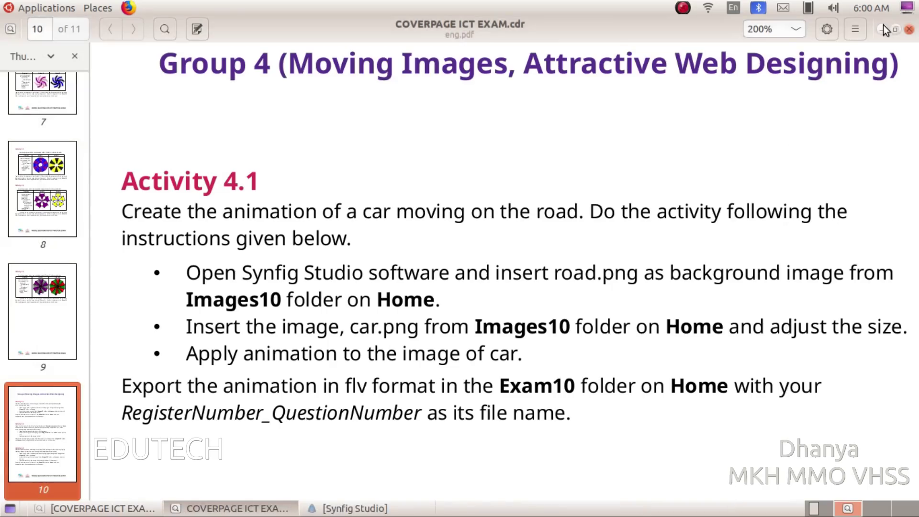
{"action": "left_click", "coordinate": [879, 27]}
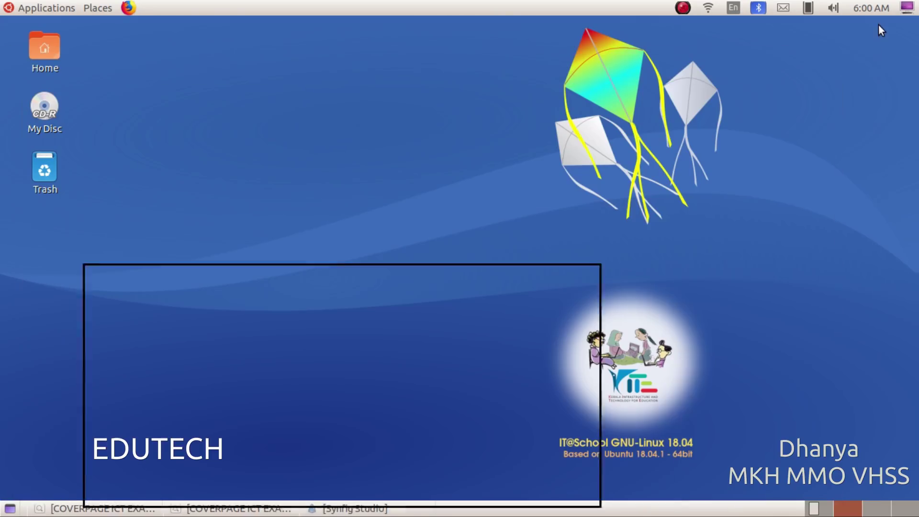
{"action": "double_click", "coordinate": [50, 48]}
{"action": "left_click", "coordinate": [509, 117]}
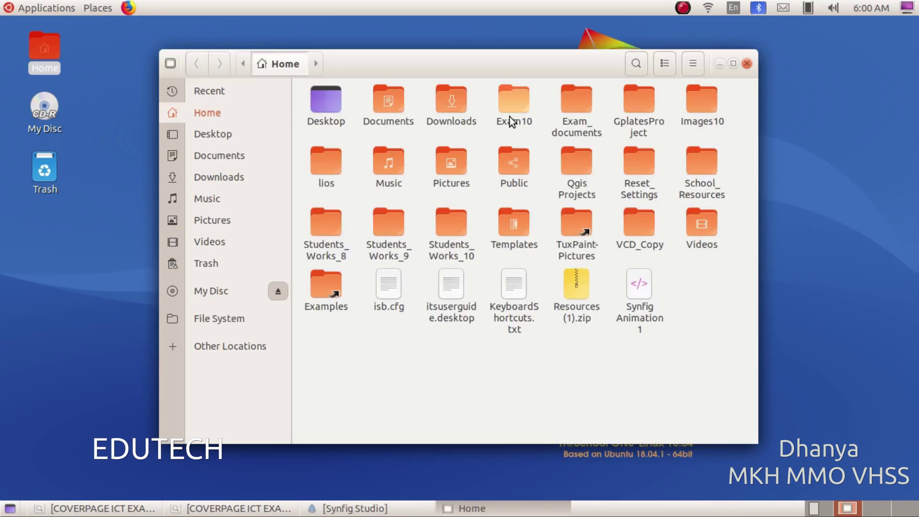
{"action": "double_click", "coordinate": [509, 116]}
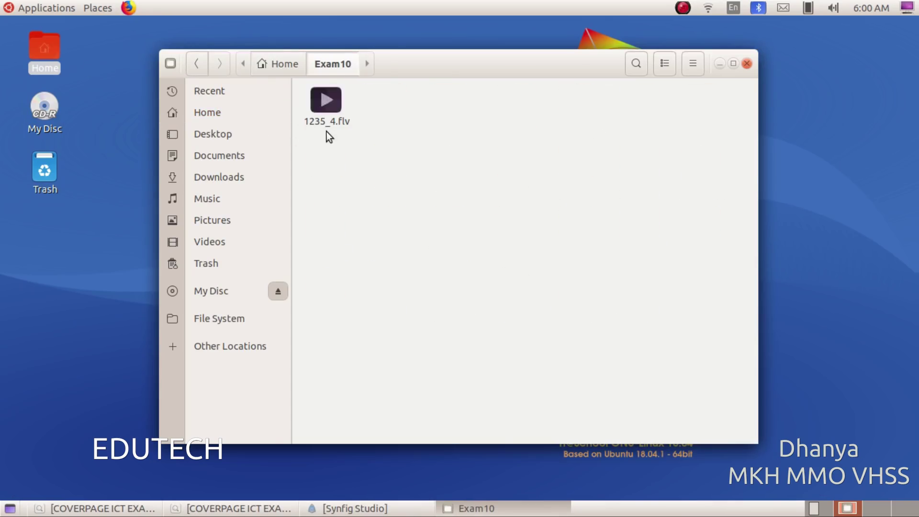
{"action": "double_click", "coordinate": [316, 123]}
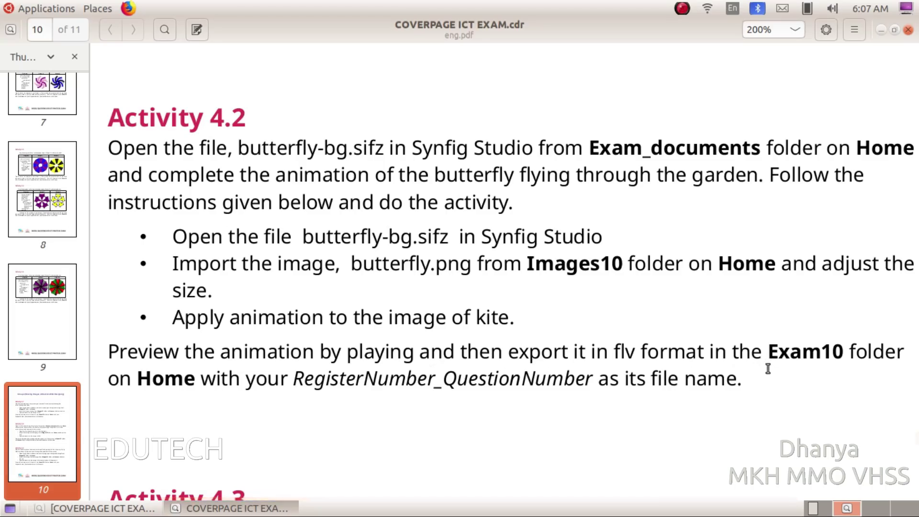
Step: Switch to the Malayalam PDF window showing the Activity 4.2 butterfly task
{"action": "key", "text": "alt+Tab"}
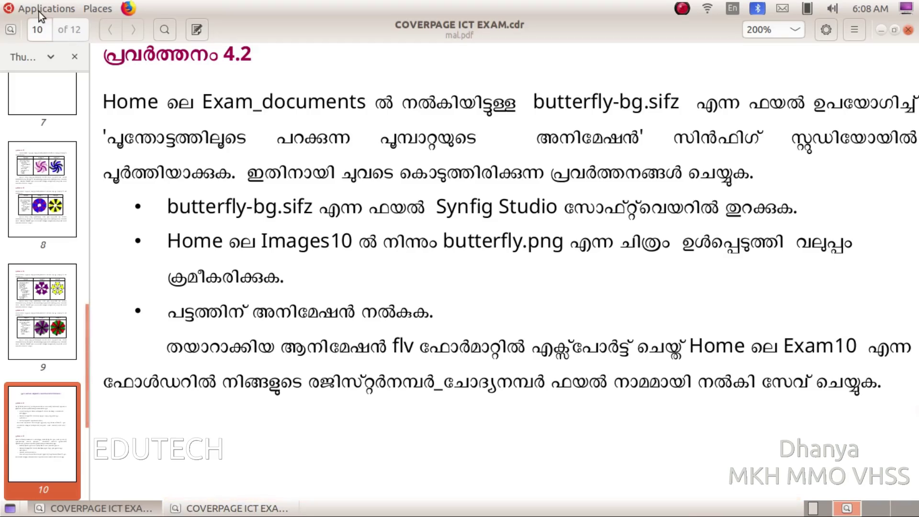
Step: Minimize the PDF windows and launch Synfig Studio from the Graphics applications menu
{"action": "left_click", "coordinate": [883, 29]}
{"action": "left_click", "coordinate": [883, 30]}
{"action": "left_click", "coordinate": [65, 7]}
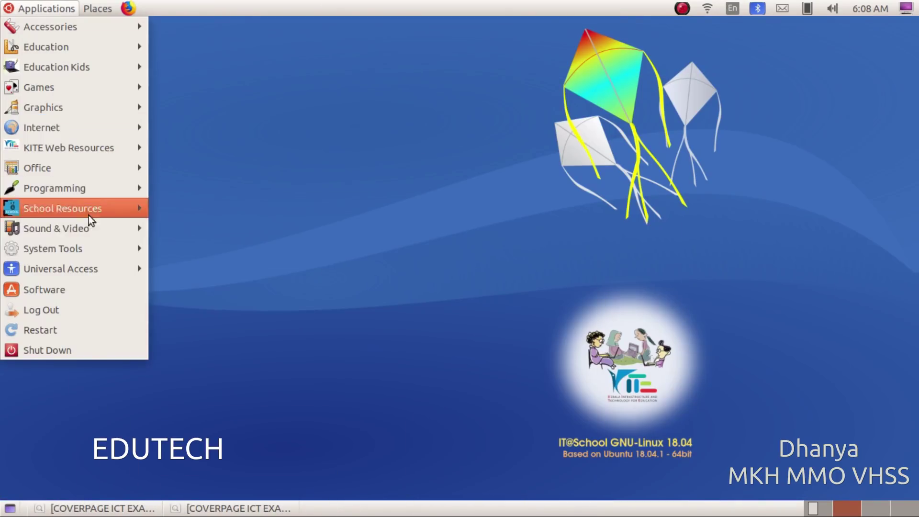
{"action": "mouse_move", "coordinate": [81, 106]}
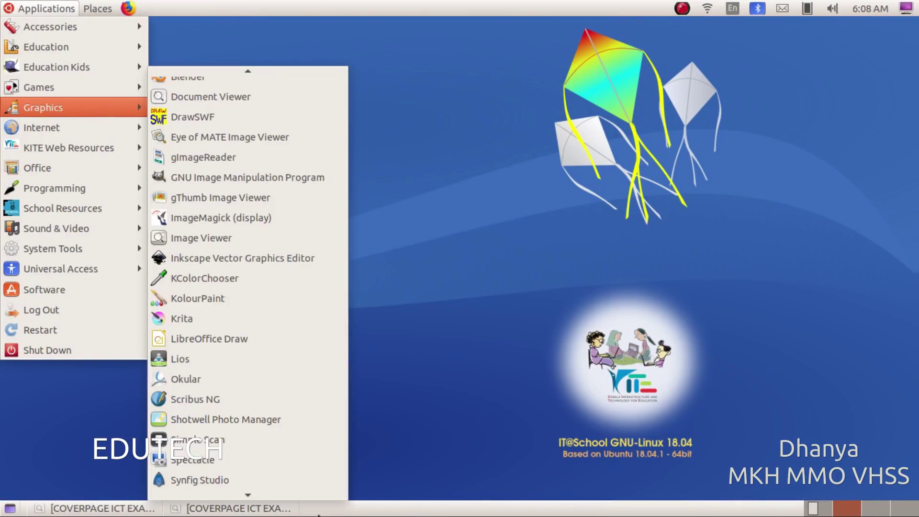
{"action": "scroll", "coordinate": [254, 466], "scroll_direction": "down", "scroll_amount": 1}
{"action": "left_click", "coordinate": [245, 439]}
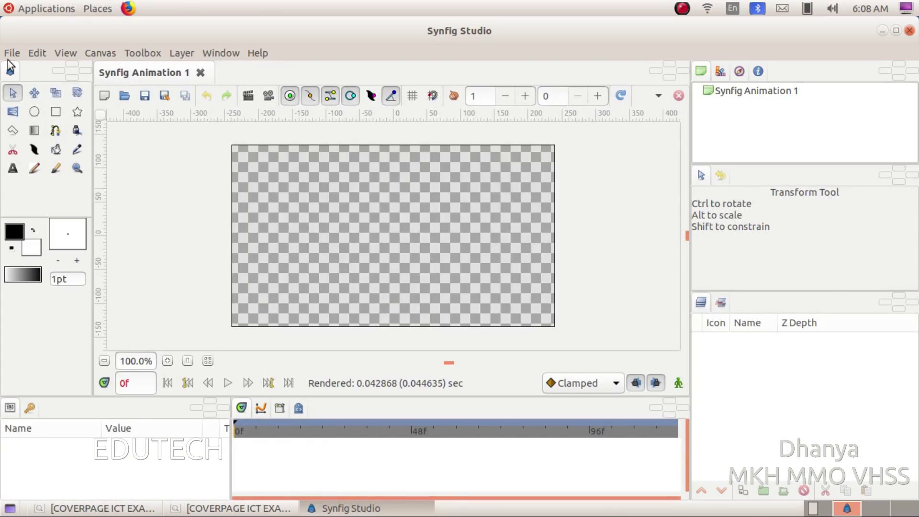
Step: Note the file name in the instructions, then open butterfly-bg.sifz from Home > Exam_documents
{"action": "left_click", "coordinate": [230, 508]}
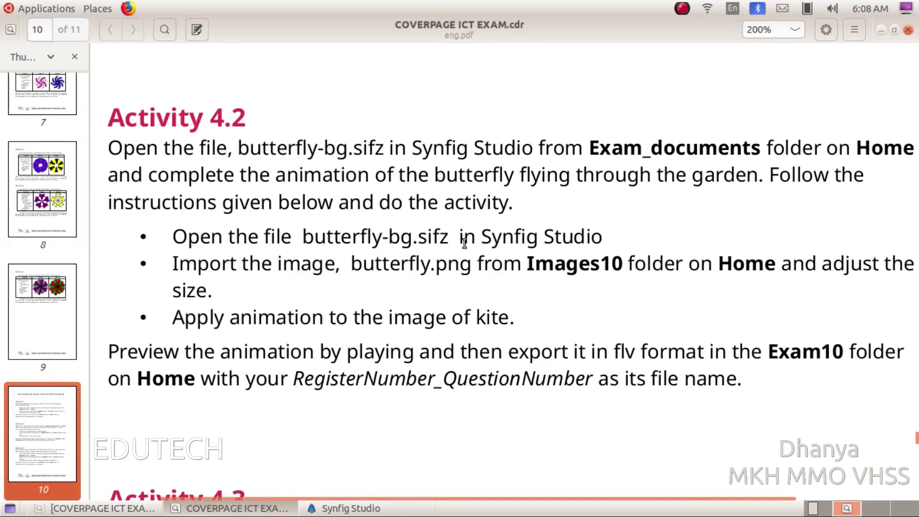
{"action": "left_click_drag", "start_coordinate": [451, 238], "coordinate": [304, 239]}
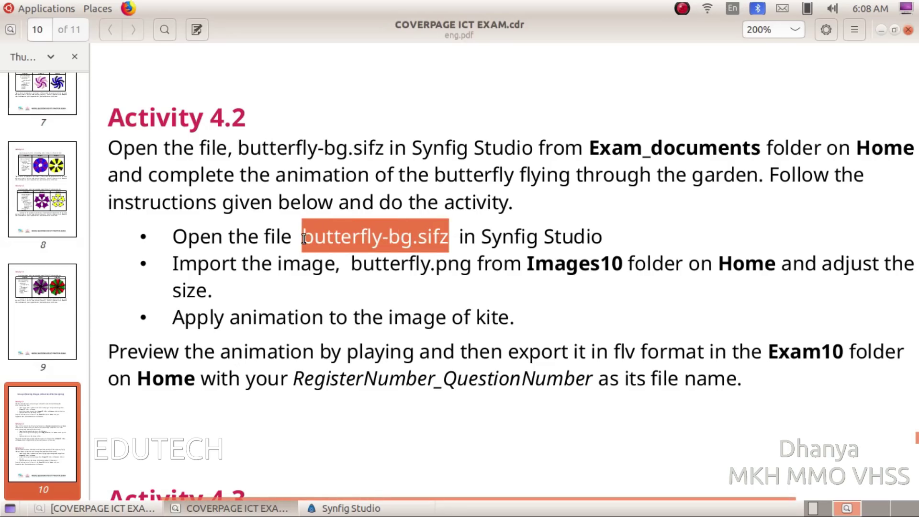
{"action": "left_click", "coordinate": [349, 507]}
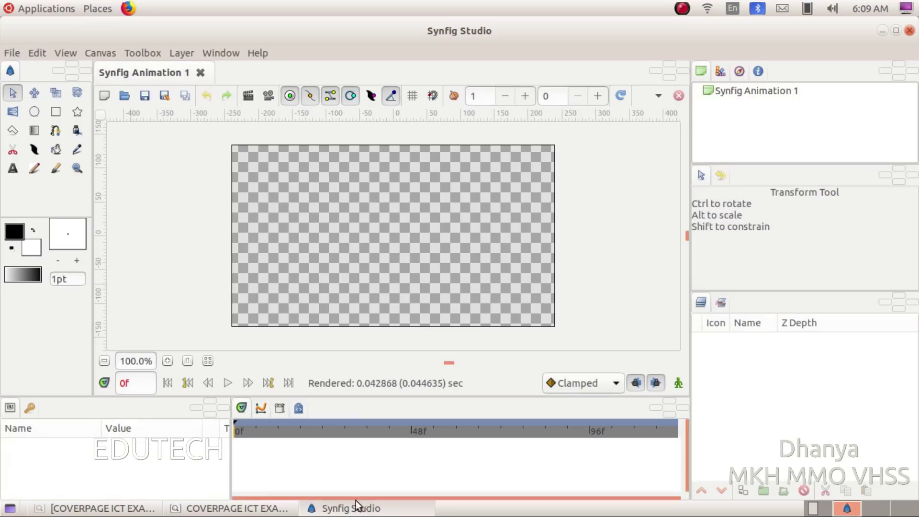
{"action": "left_click", "coordinate": [12, 53]}
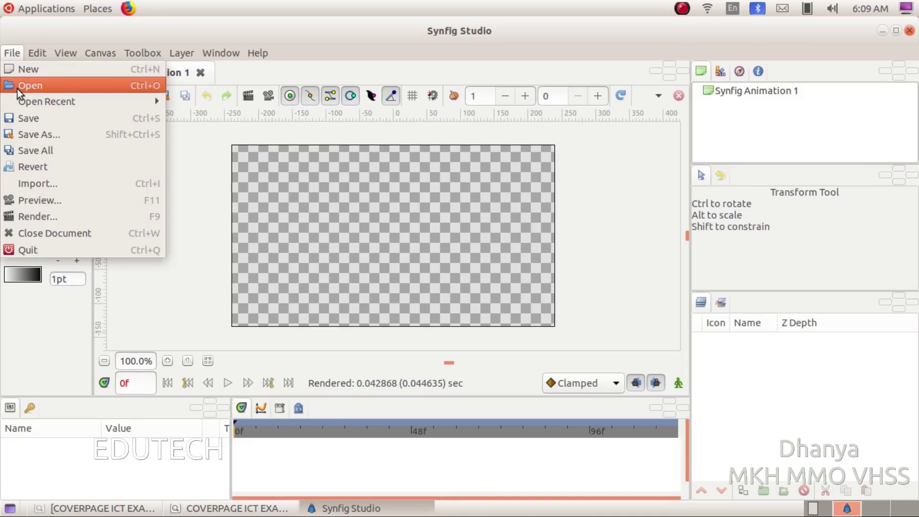
{"action": "left_click", "coordinate": [18, 91]}
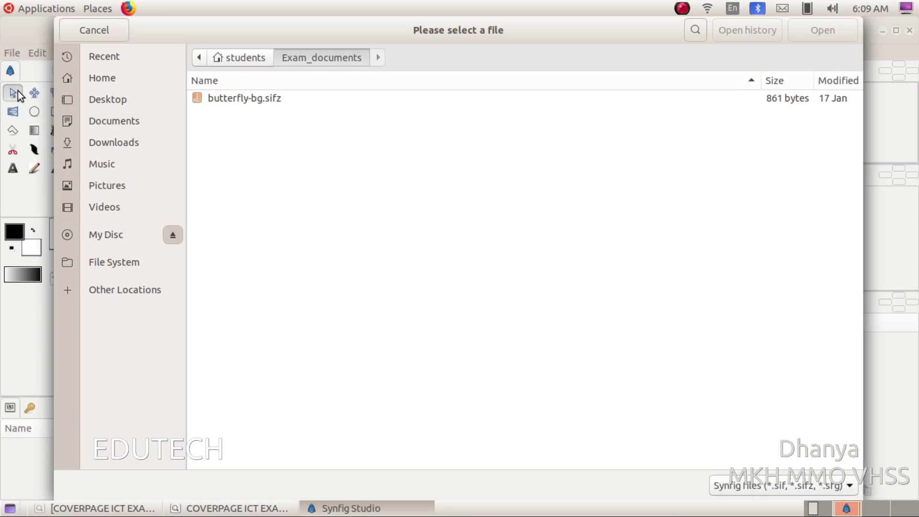
{"action": "left_click", "coordinate": [138, 76]}
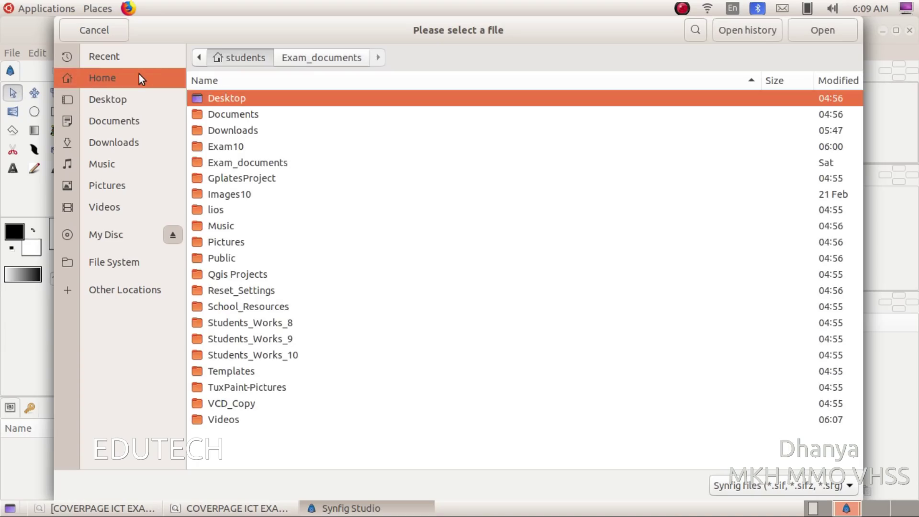
{"action": "double_click", "coordinate": [237, 165]}
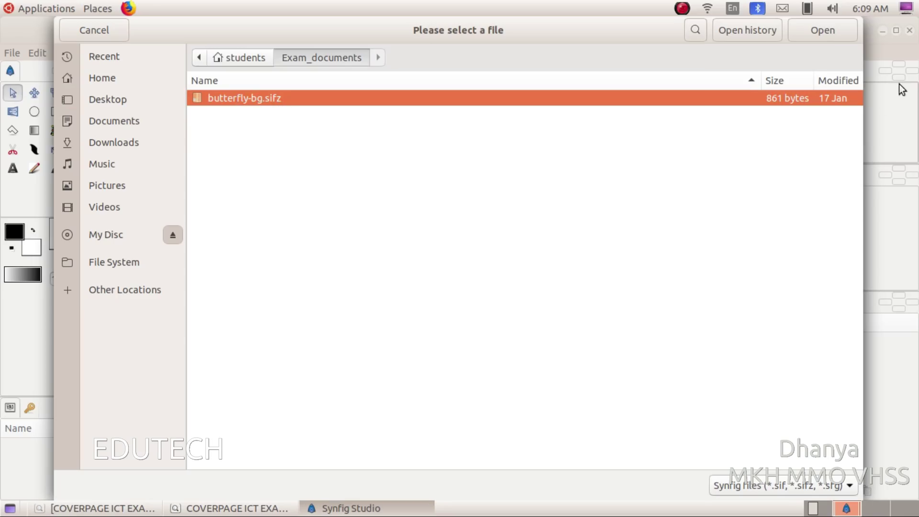
{"action": "left_click", "coordinate": [842, 39]}
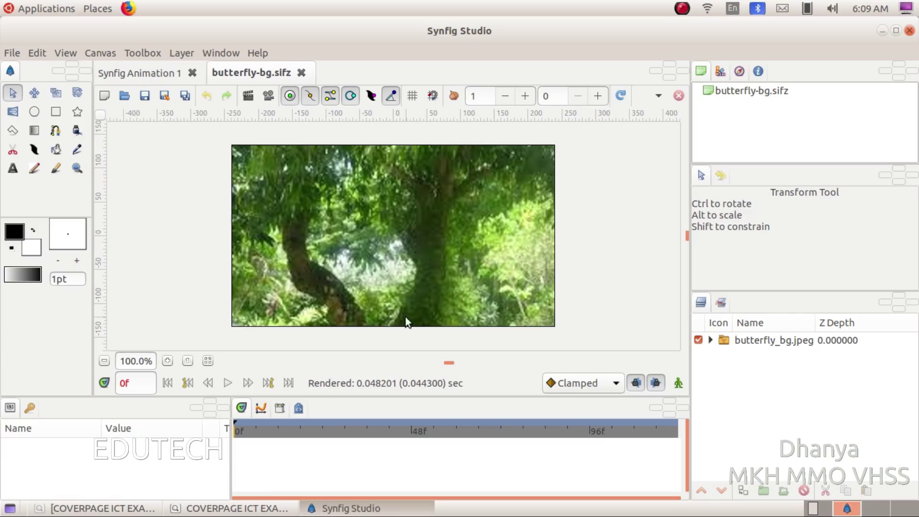
Step: Clear the highlight in the instructions PDF and zoom the Synfig canvas to 125%
{"action": "left_click", "coordinate": [208, 508]}
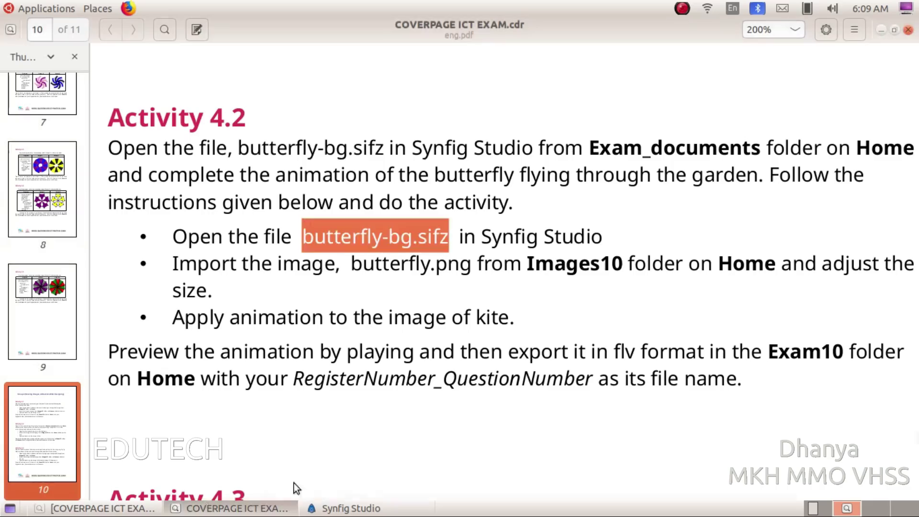
{"action": "left_click", "coordinate": [370, 286]}
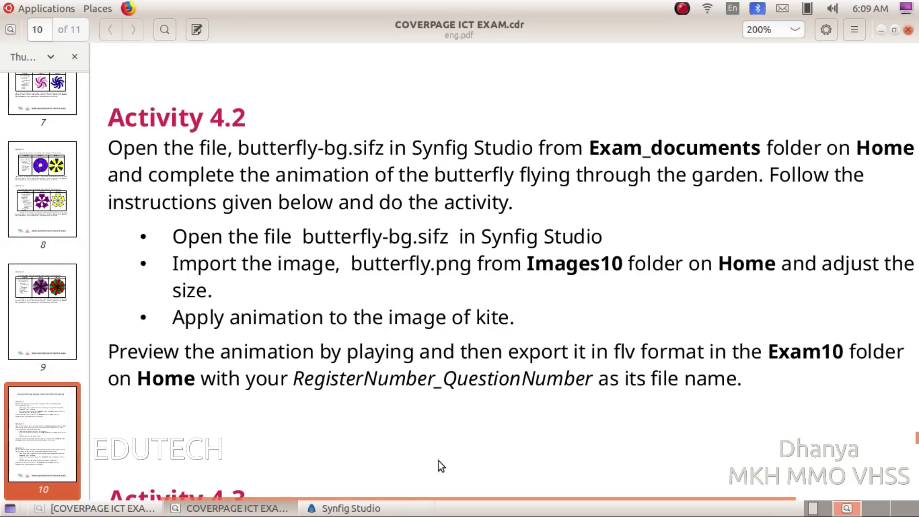
{"action": "left_click", "coordinate": [352, 508]}
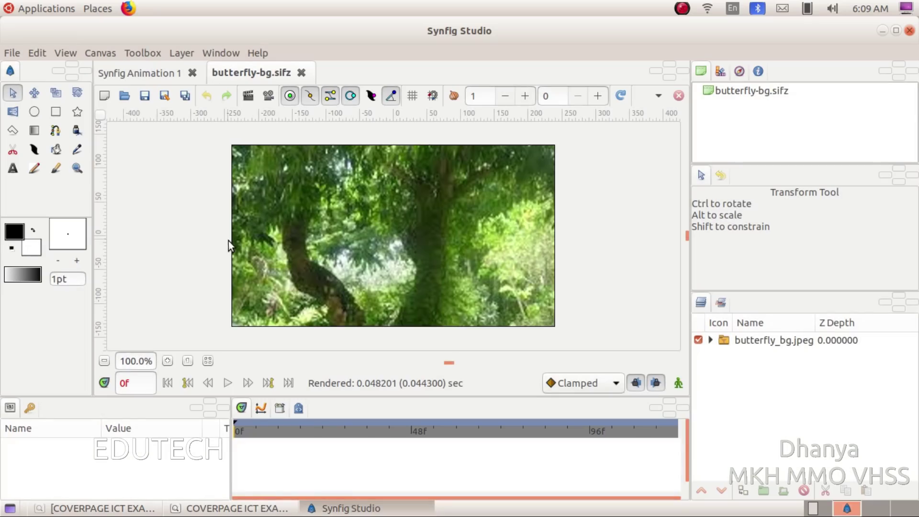
{"action": "left_click", "coordinate": [167, 361]}
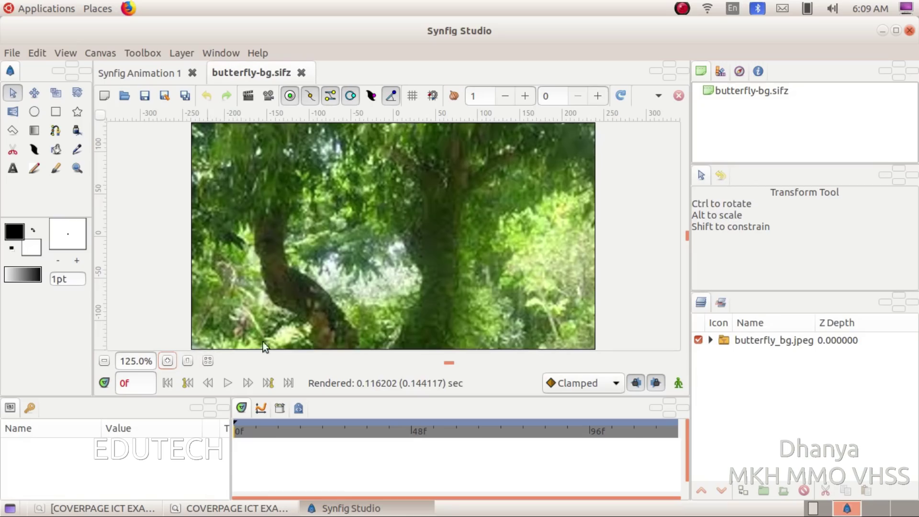
Step: Import butterfly.png from Images10, recheck the instructions, and select the butterfly layer
{"action": "left_click", "coordinate": [17, 51]}
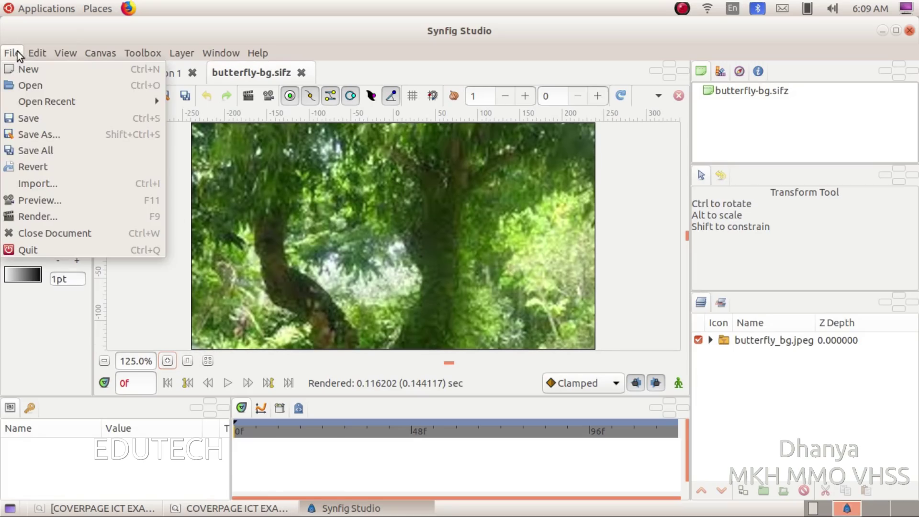
{"action": "left_click", "coordinate": [56, 181]}
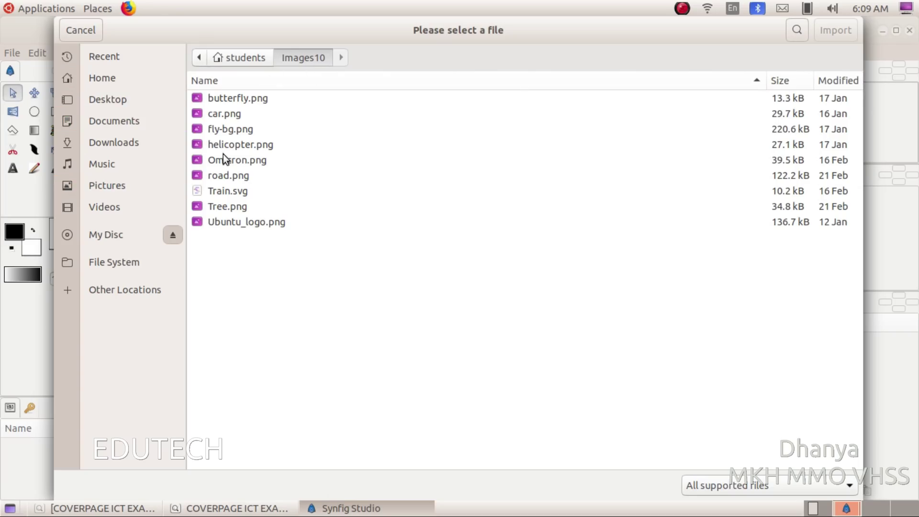
{"action": "left_click", "coordinate": [215, 100]}
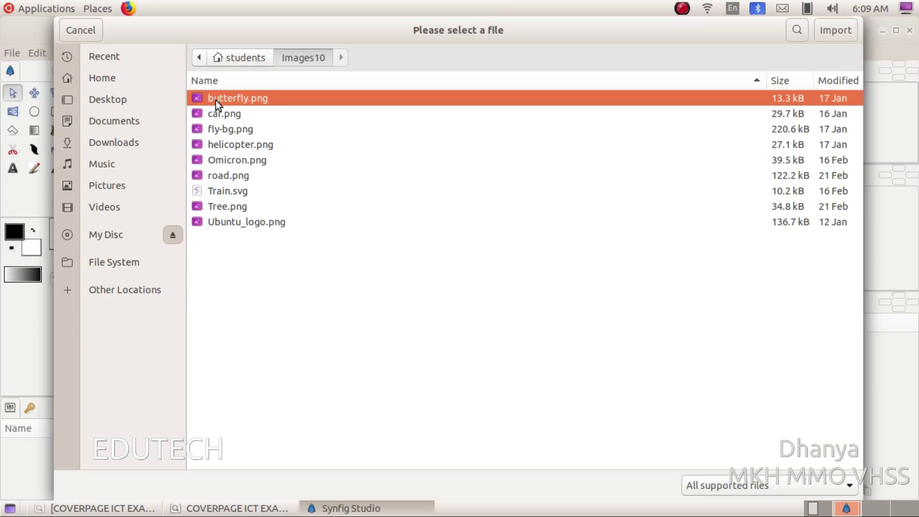
{"action": "left_click", "coordinate": [835, 30]}
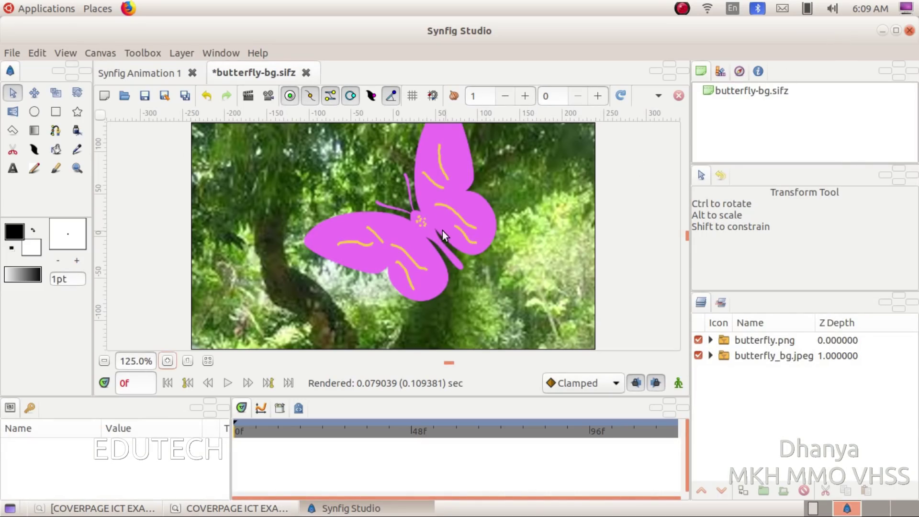
{"action": "left_click", "coordinate": [230, 508]}
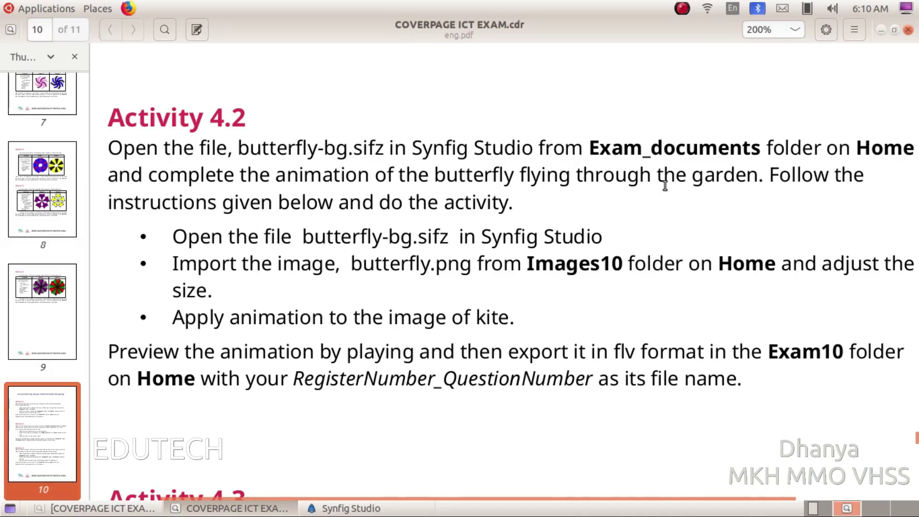
{"action": "left_click", "coordinate": [353, 507]}
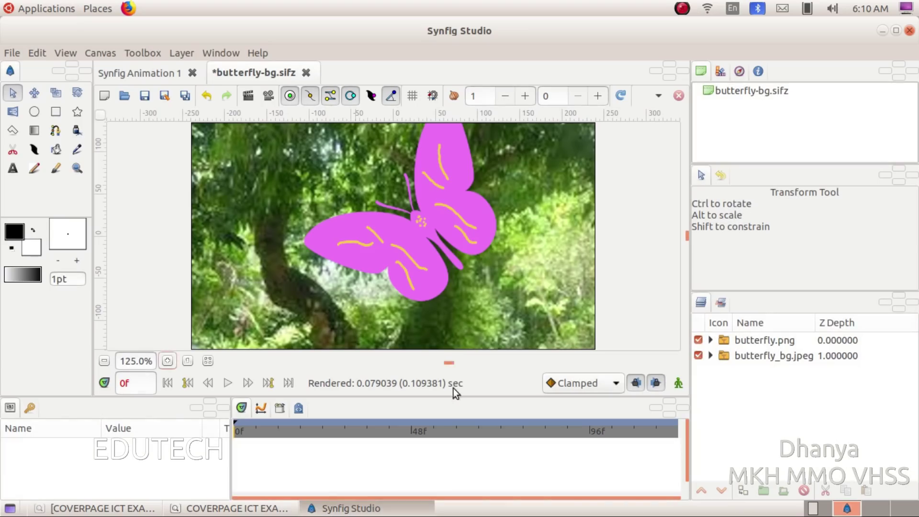
{"action": "left_click", "coordinate": [419, 222]}
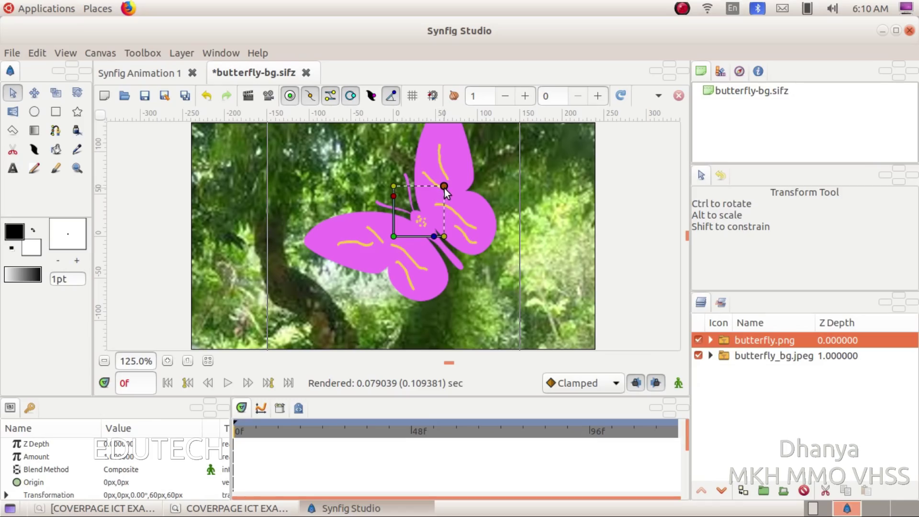
Step: Scale the butterfly down and drag it to the bottom-right corner, partly off-frame
{"action": "left_click_drag", "start_coordinate": [445, 192], "coordinate": [425, 218]}
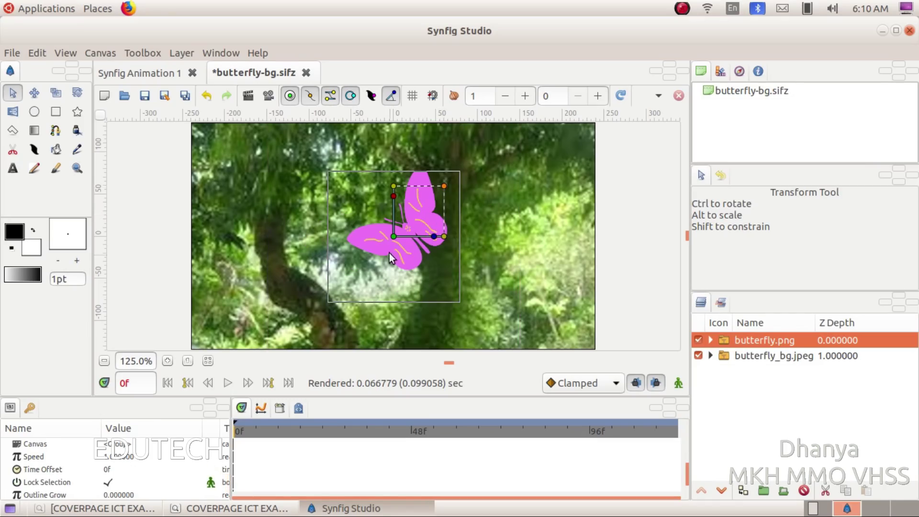
{"action": "left_click_drag", "start_coordinate": [394, 237], "coordinate": [556, 319]}
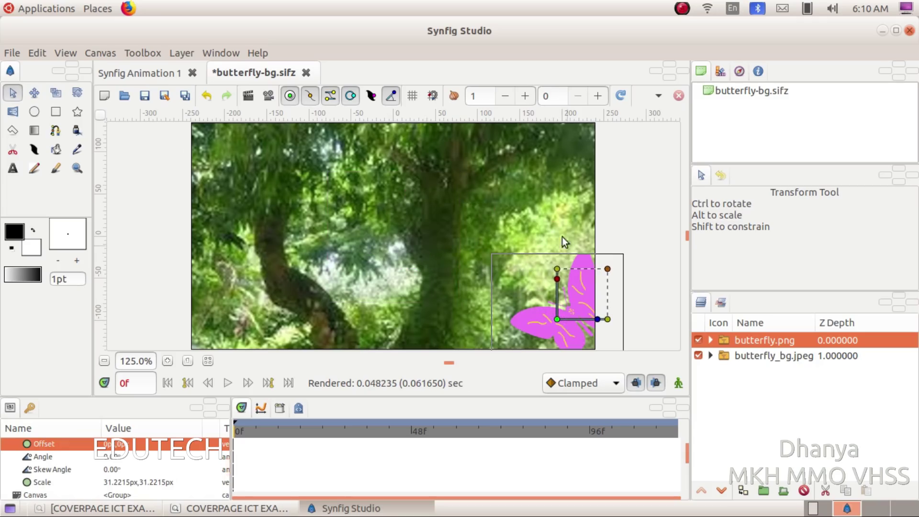
Step: In animate mode at frame 120, move the butterfly to the upper-left and shrink it
{"action": "left_click", "coordinate": [678, 382]}
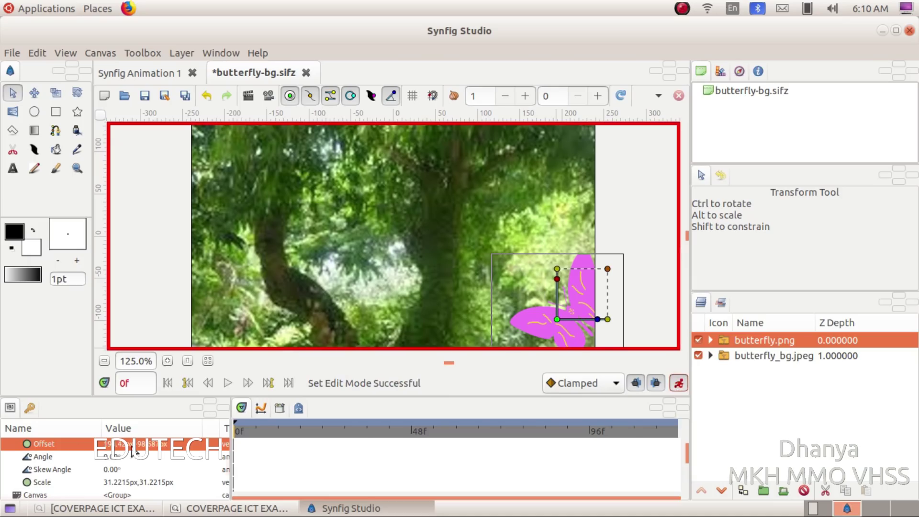
{"action": "double_click", "coordinate": [150, 383]}
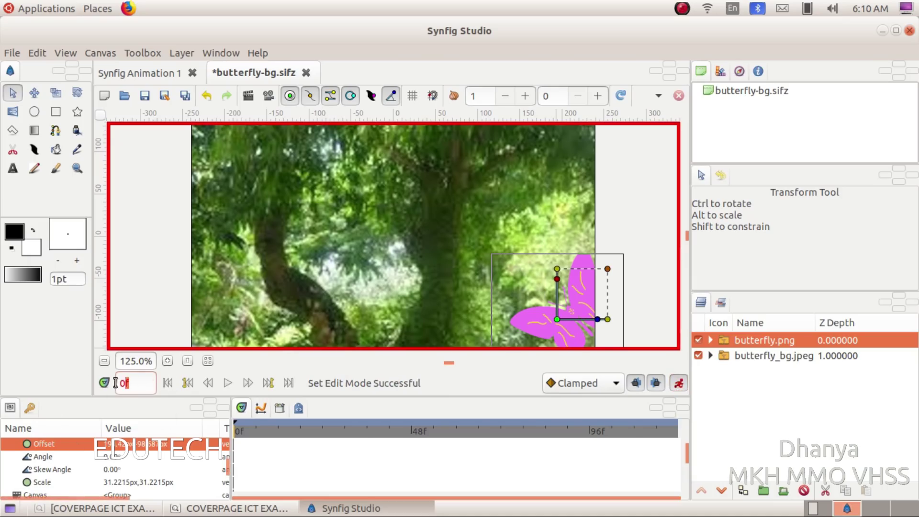
{"action": "type", "text": "120"}
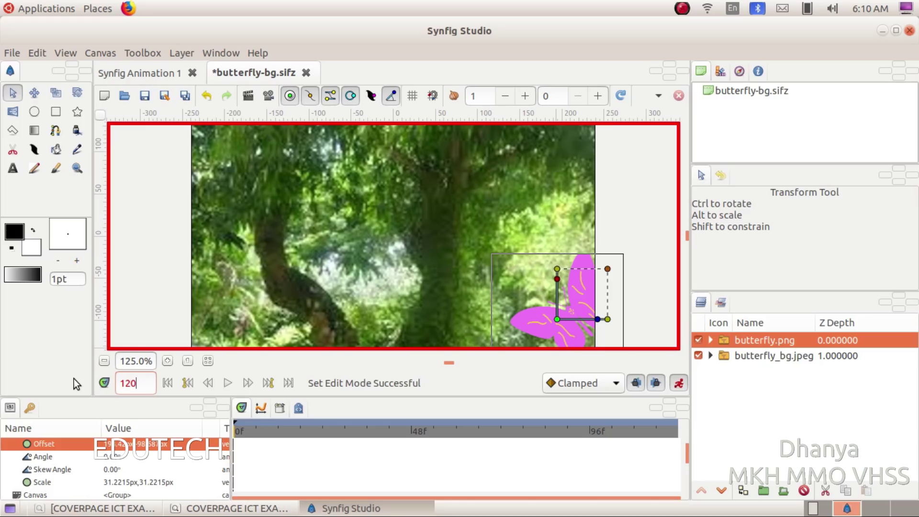
{"action": "key", "text": "Return"}
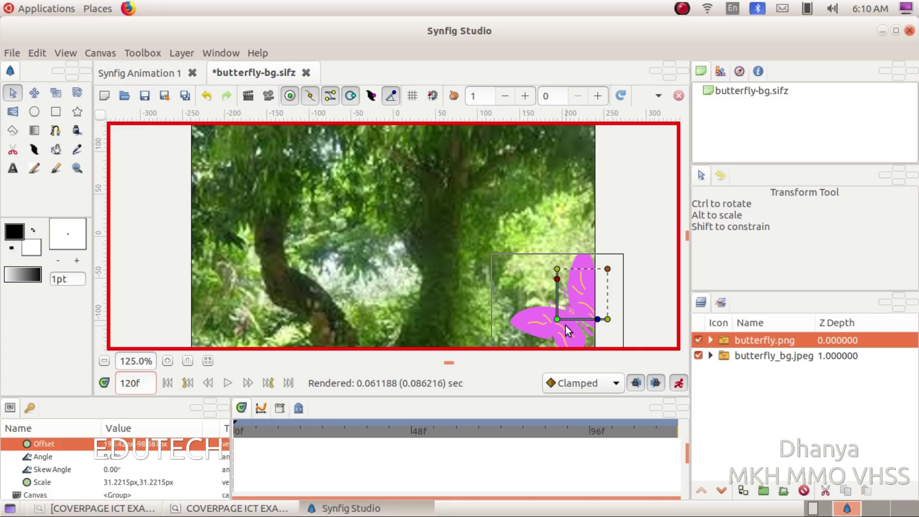
{"action": "left_click_drag", "start_coordinate": [556, 320], "coordinate": [202, 162]}
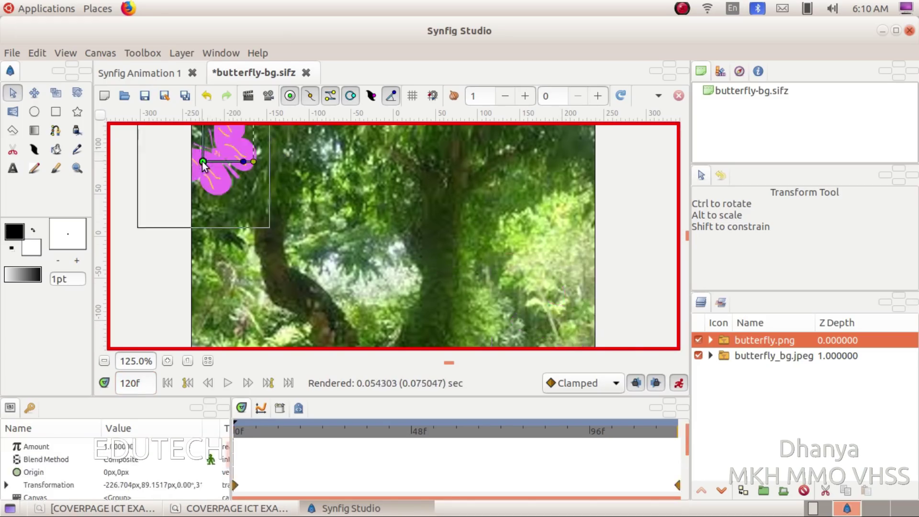
{"action": "left_click_drag", "start_coordinate": [202, 162], "coordinate": [200, 192]}
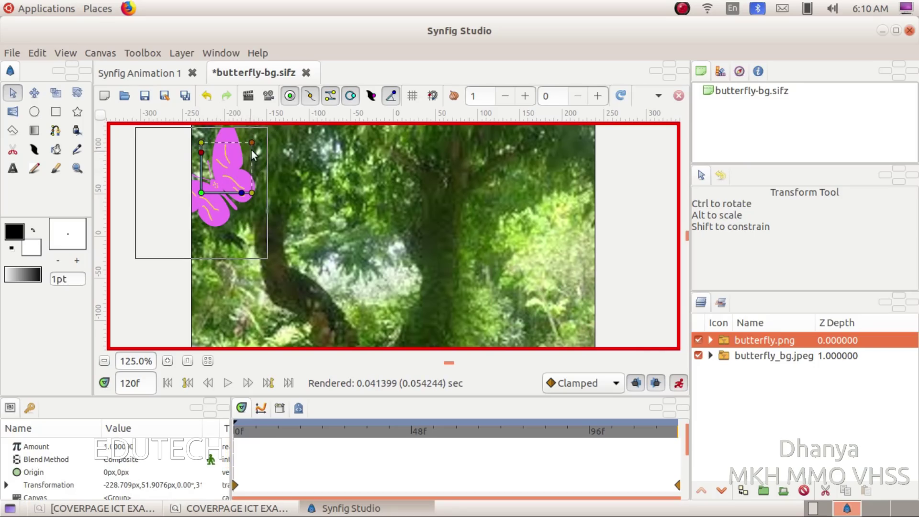
{"action": "left_click_drag", "start_coordinate": [251, 144], "coordinate": [245, 156]}
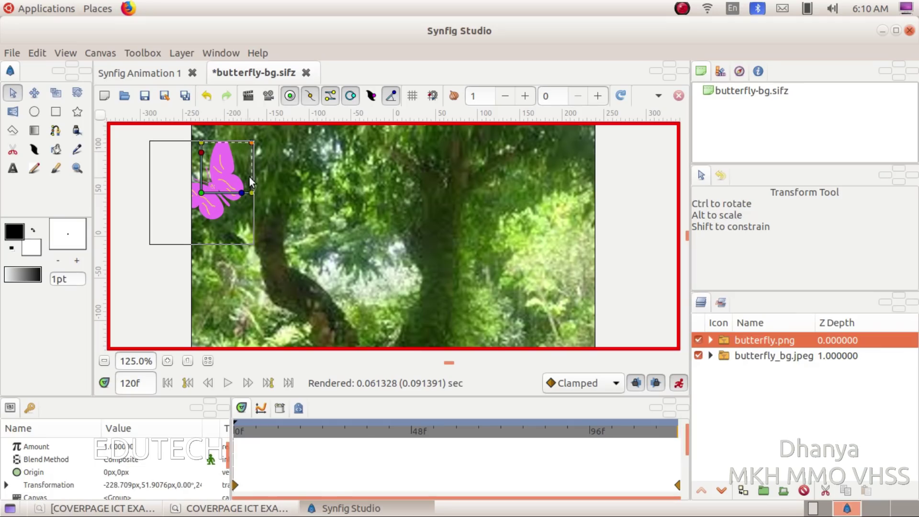
Step: Turn off animate mode, play the butterfly animation, and glance at the instructions PDF
{"action": "left_click", "coordinate": [678, 383]}
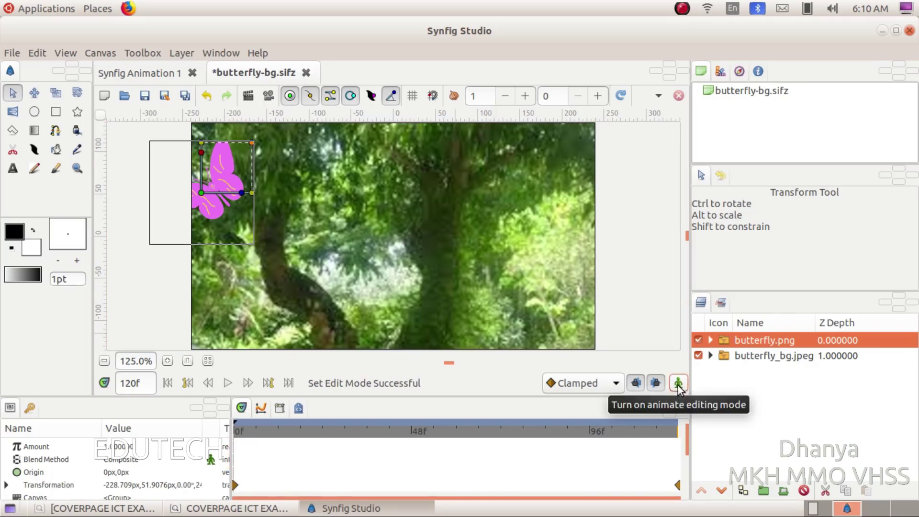
{"action": "left_click", "coordinate": [228, 386]}
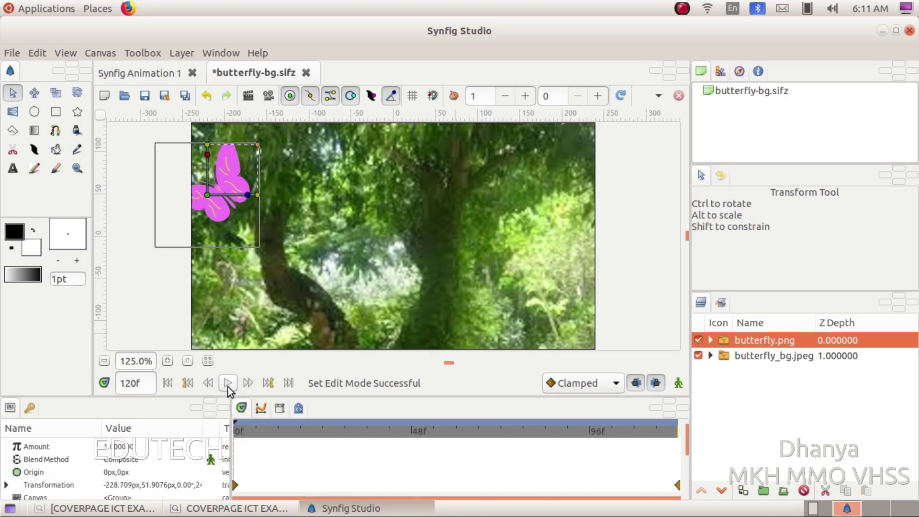
{"action": "left_click", "coordinate": [229, 508]}
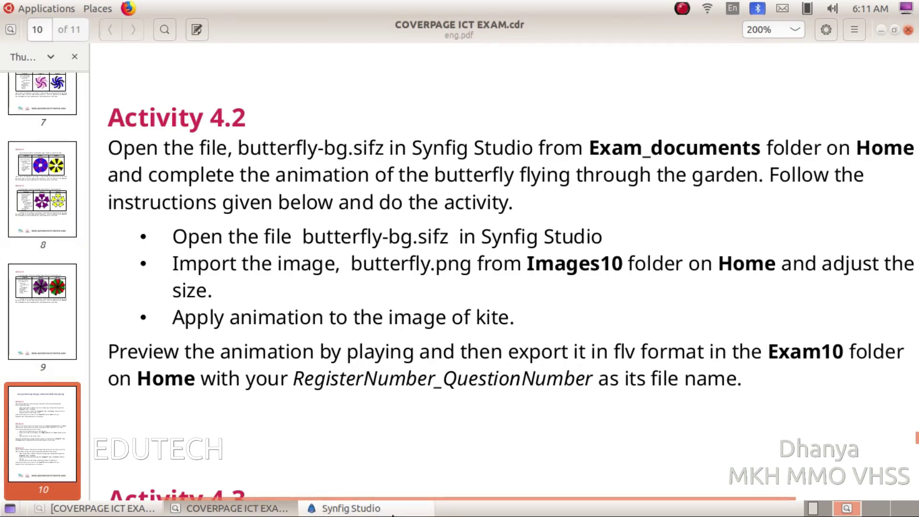
{"action": "left_click", "coordinate": [345, 508]}
Step: Point the render output to the Exam10 folder with the file name 345_4.flv
{"action": "left_click", "coordinate": [17, 54]}
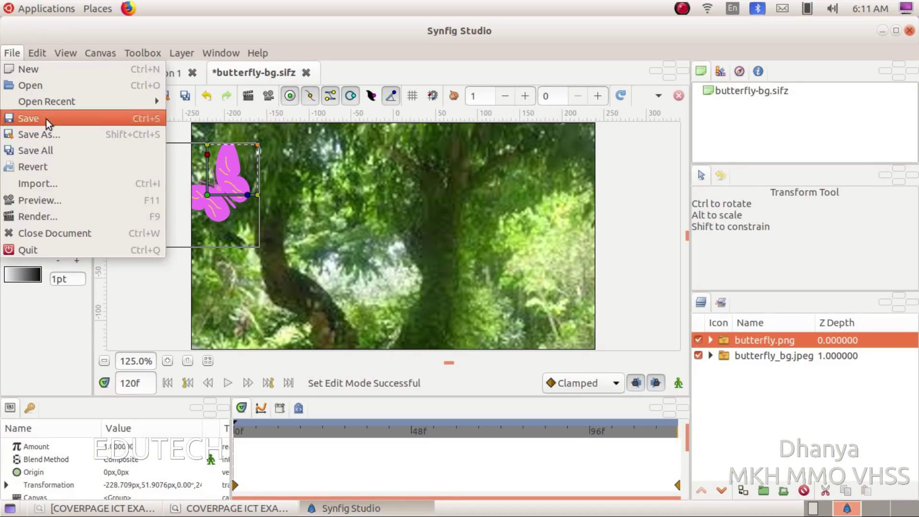
{"action": "left_click", "coordinate": [51, 214]}
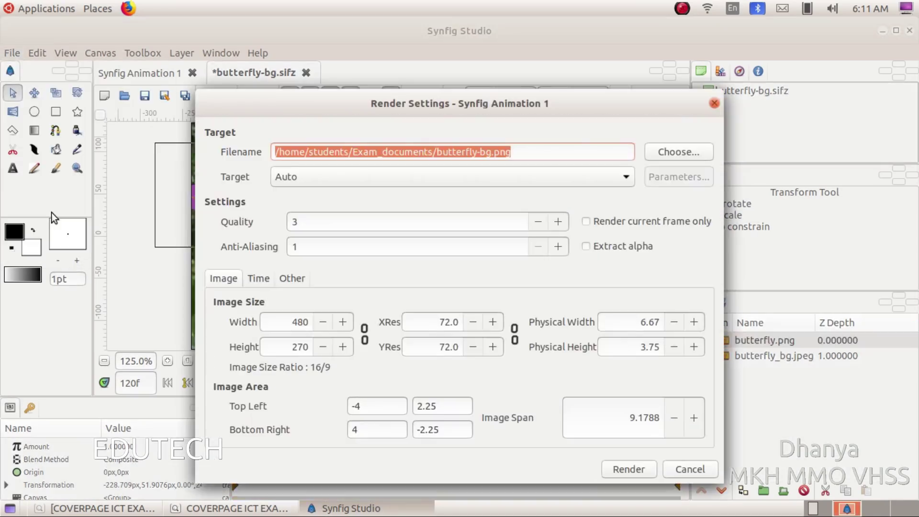
{"action": "left_click", "coordinate": [685, 151]}
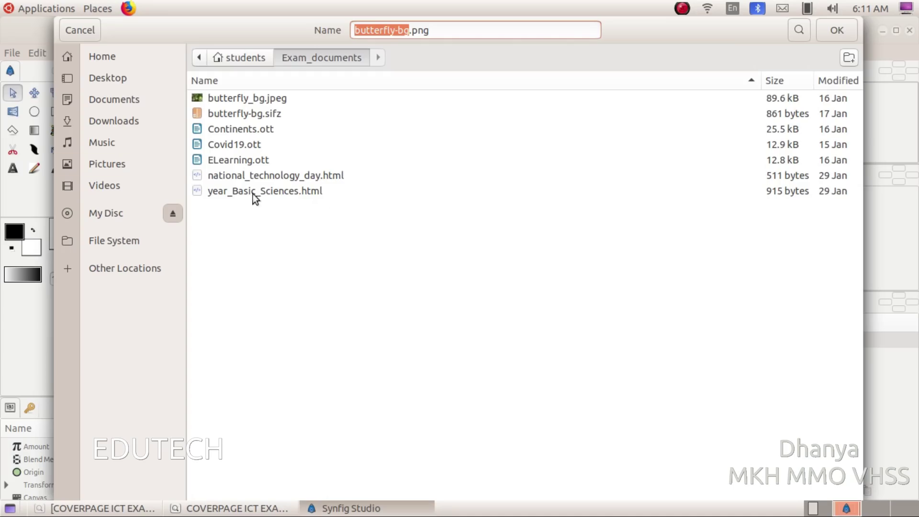
{"action": "left_click", "coordinate": [110, 62]}
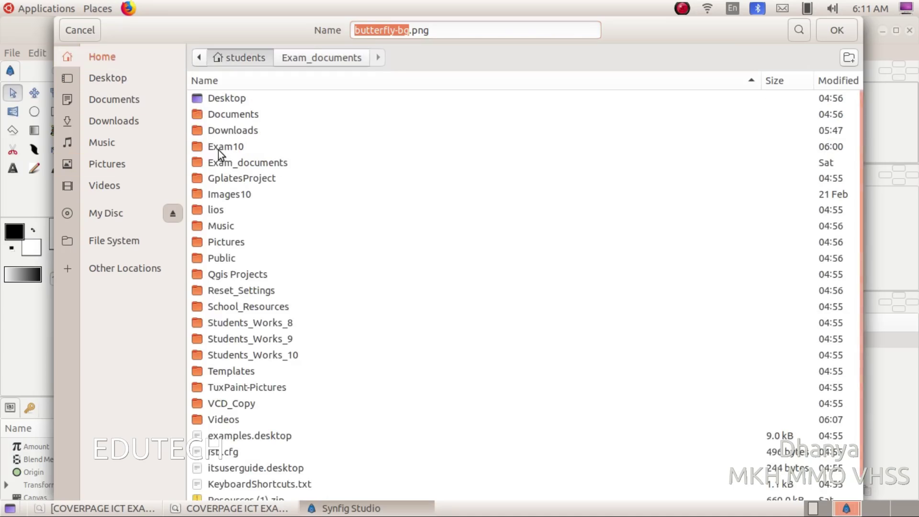
{"action": "double_click", "coordinate": [219, 150]}
{"action": "left_click", "coordinate": [435, 30]}
{"action": "left_click_drag", "start_coordinate": [435, 30], "coordinate": [238, 30]}
{"action": "type", "text": "345"}
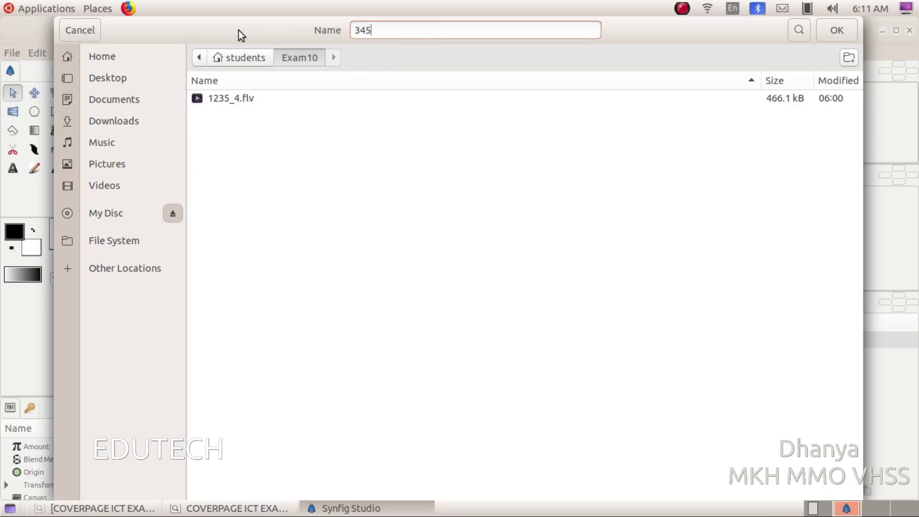
{"action": "type", "text": "_4.flv"}
{"action": "left_click", "coordinate": [827, 25]}
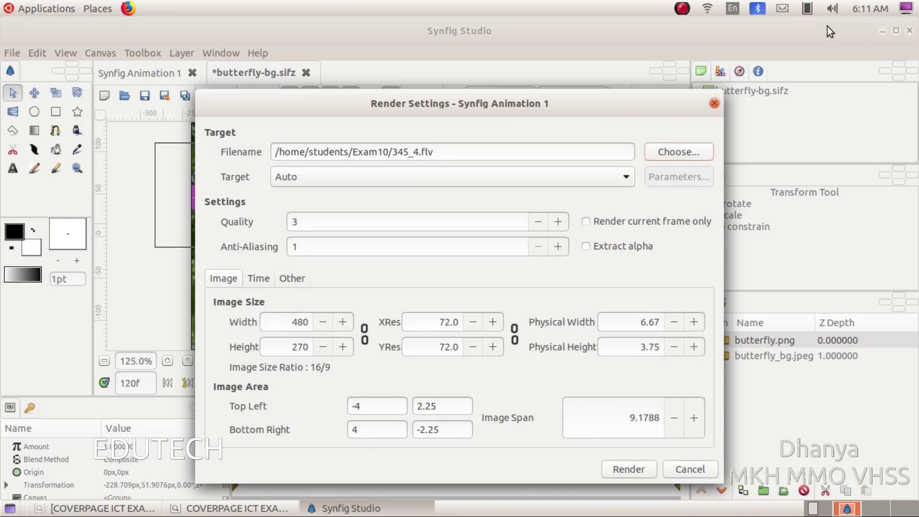
Step: Render the butterfly animation to 345_4.flv in Exam10
{"action": "left_click", "coordinate": [640, 474]}
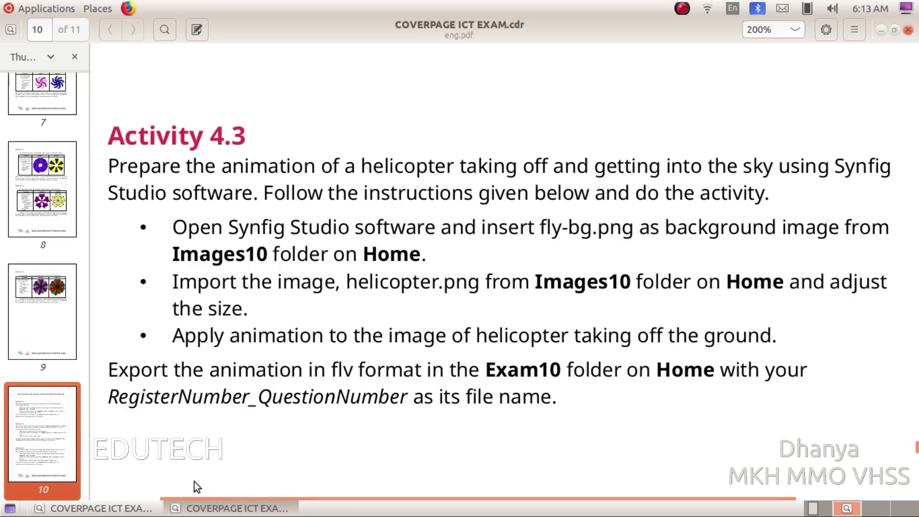
Step: Check the Malayalam instructions, launch a new Synfig Studio session and bring it forward
{"action": "left_click", "coordinate": [91, 508]}
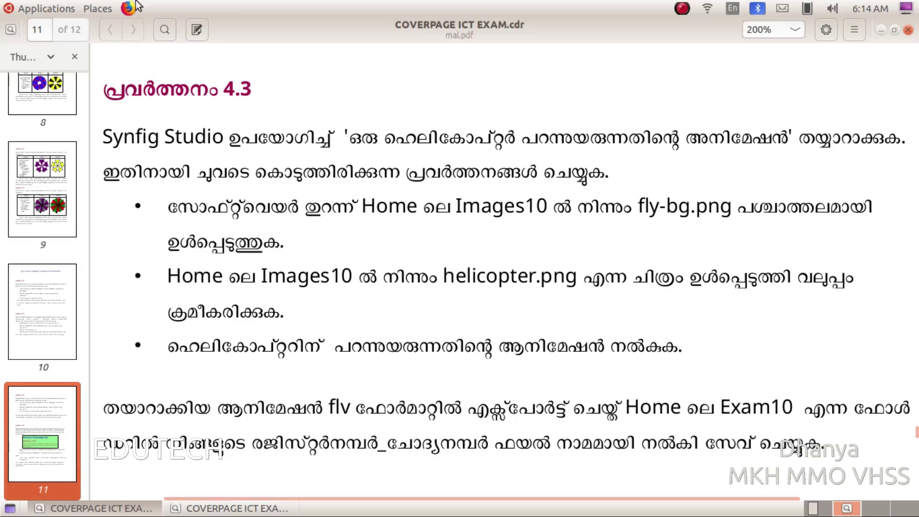
{"action": "left_click", "coordinate": [25, 13]}
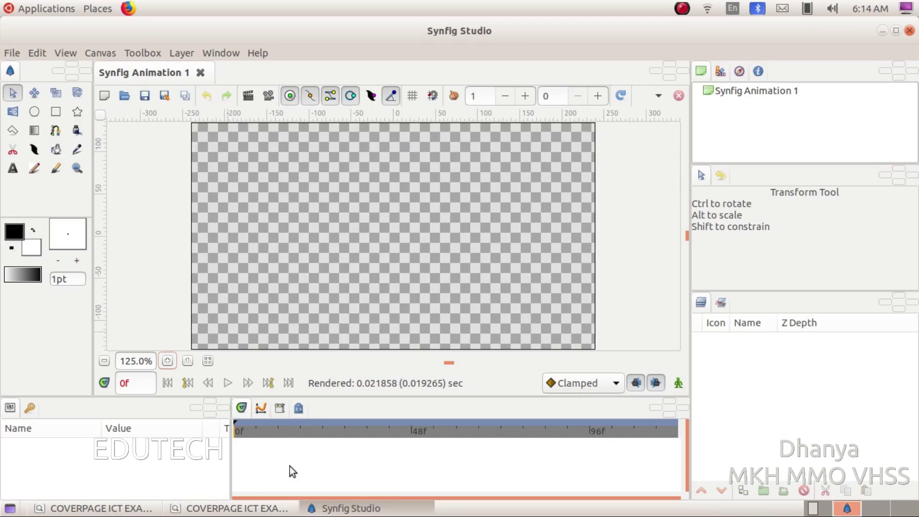
{"action": "left_click", "coordinate": [229, 508]}
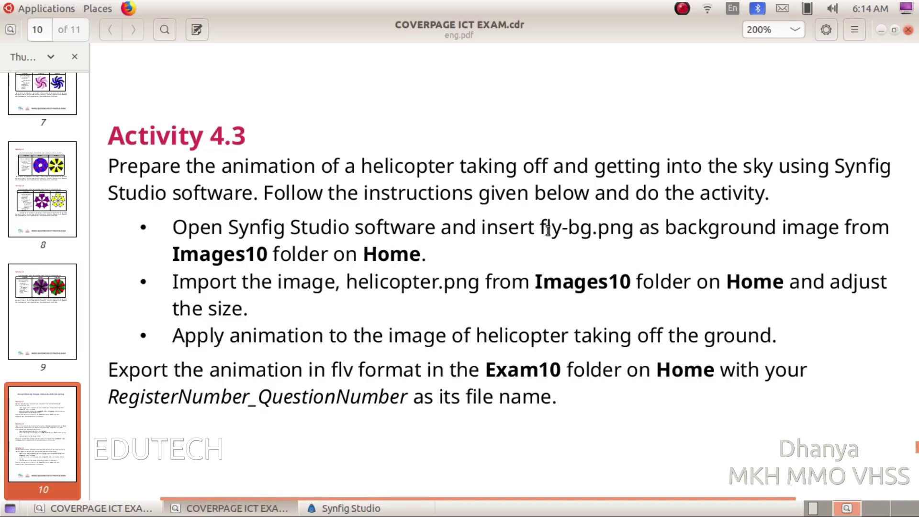
{"action": "left_click", "coordinate": [345, 508]}
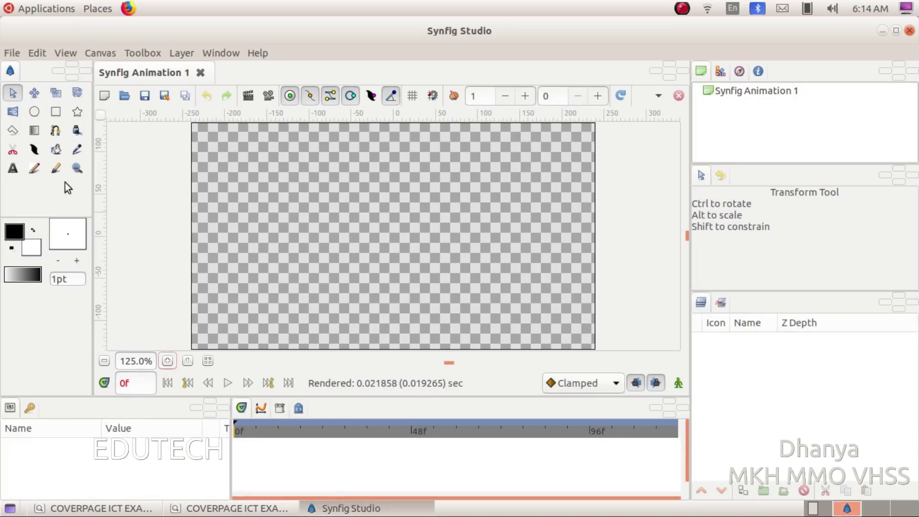
Step: Import fly-bg.png as the background and check the Activity 4.3 instructions
{"action": "left_click", "coordinate": [17, 55]}
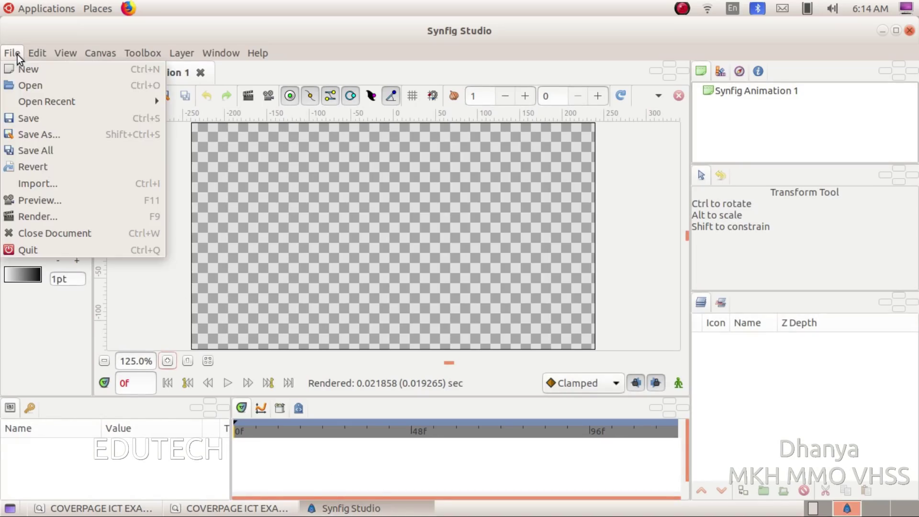
{"action": "left_click", "coordinate": [50, 183]}
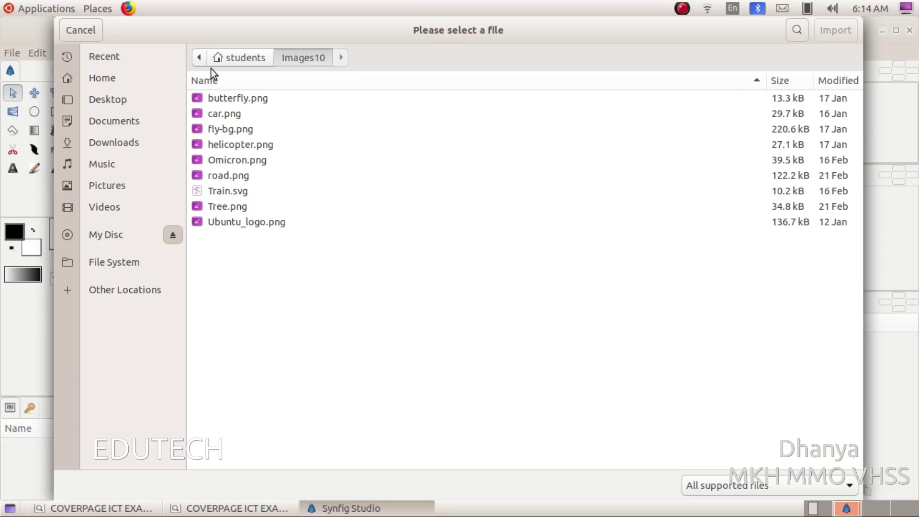
{"action": "left_click", "coordinate": [238, 133]}
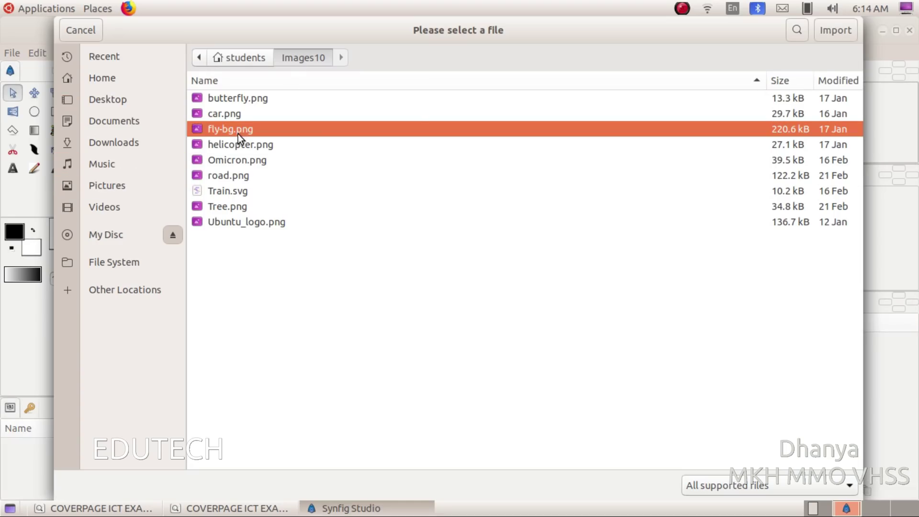
{"action": "left_click", "coordinate": [840, 33]}
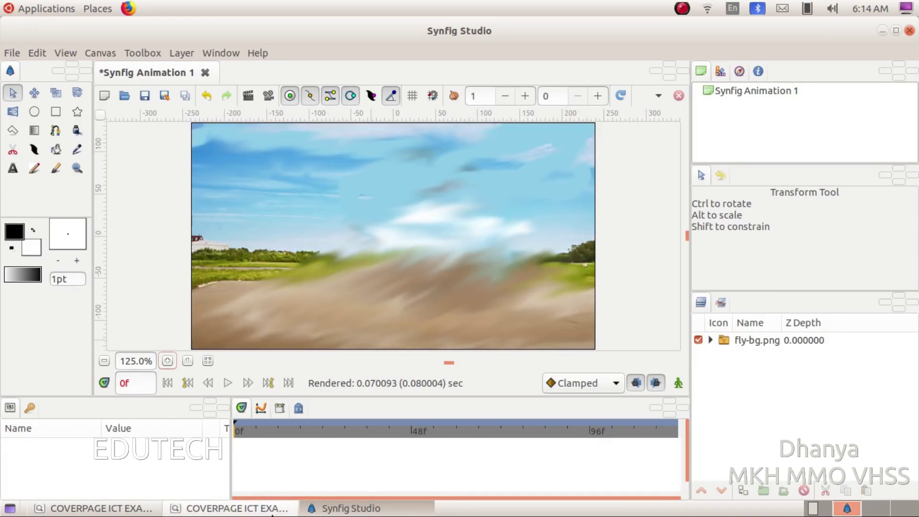
{"action": "left_click", "coordinate": [230, 508]}
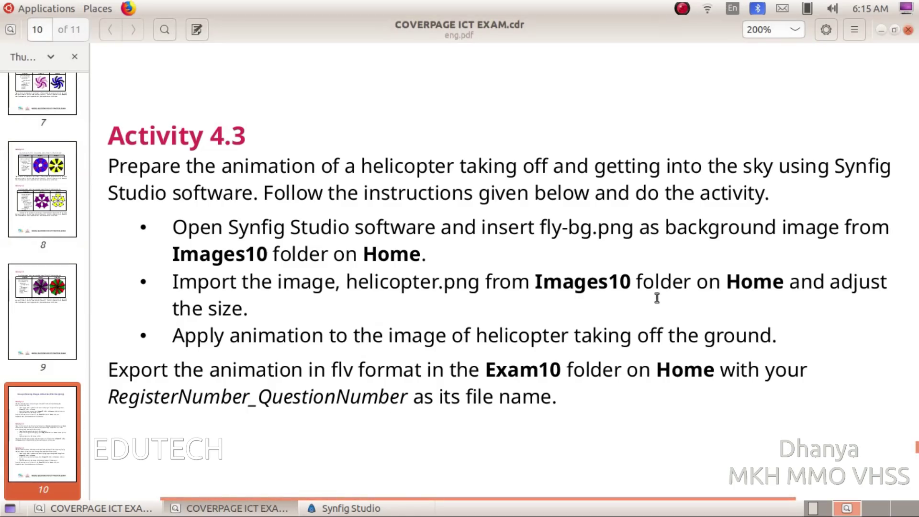
{"action": "left_click", "coordinate": [325, 509]}
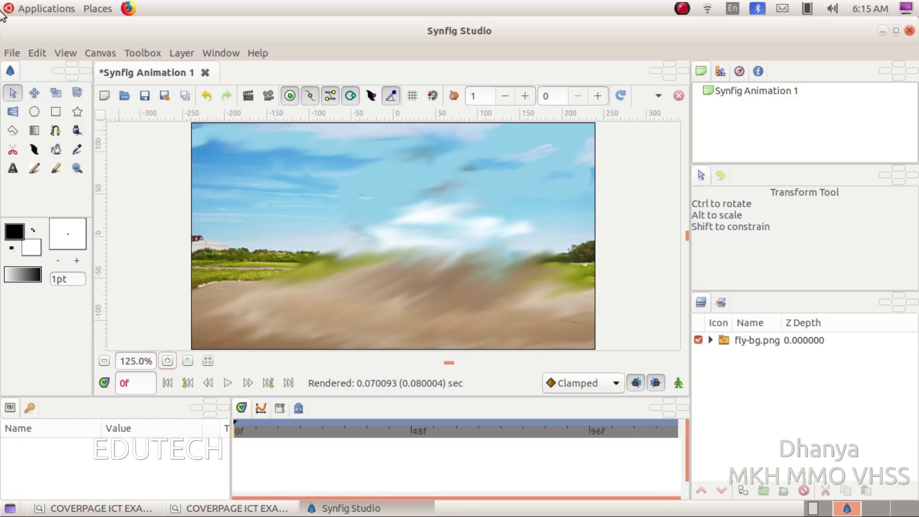
Step: Import helicopter.png as a layer above the background, then recheck the PDF
{"action": "left_click", "coordinate": [11, 55]}
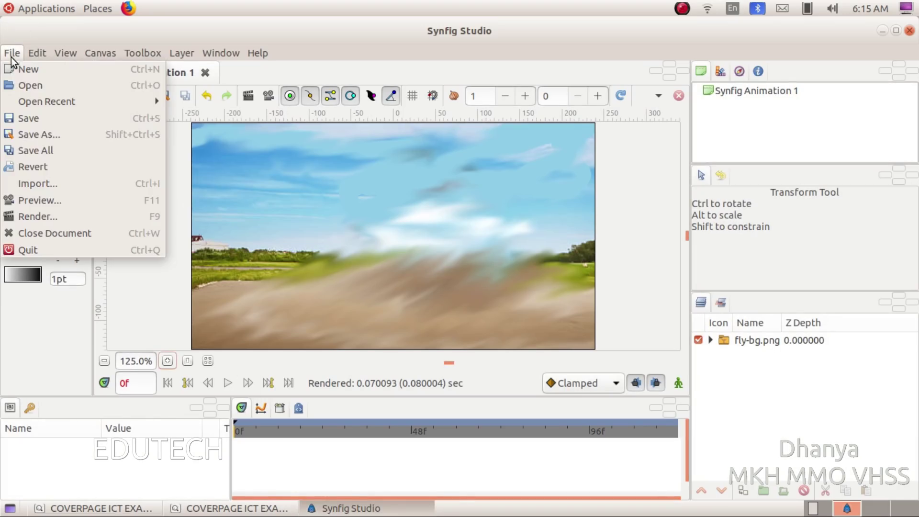
{"action": "left_click", "coordinate": [56, 177]}
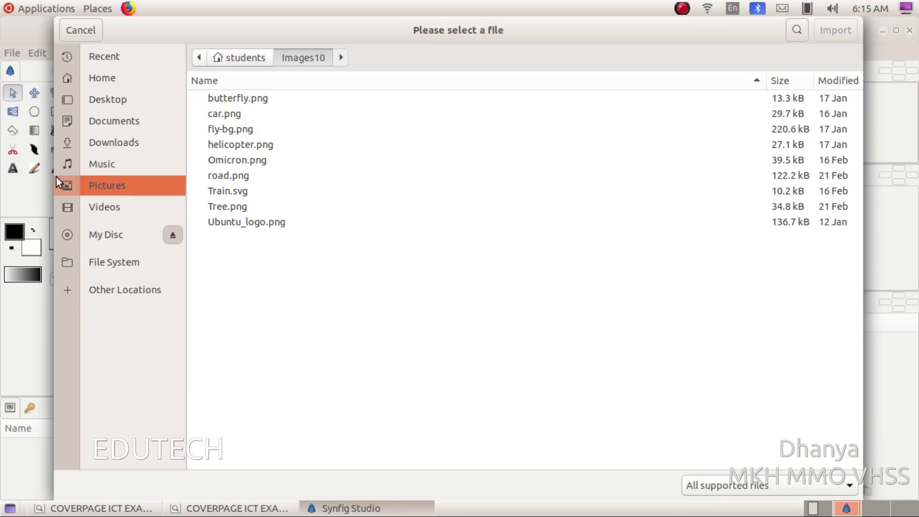
{"action": "left_click", "coordinate": [233, 142]}
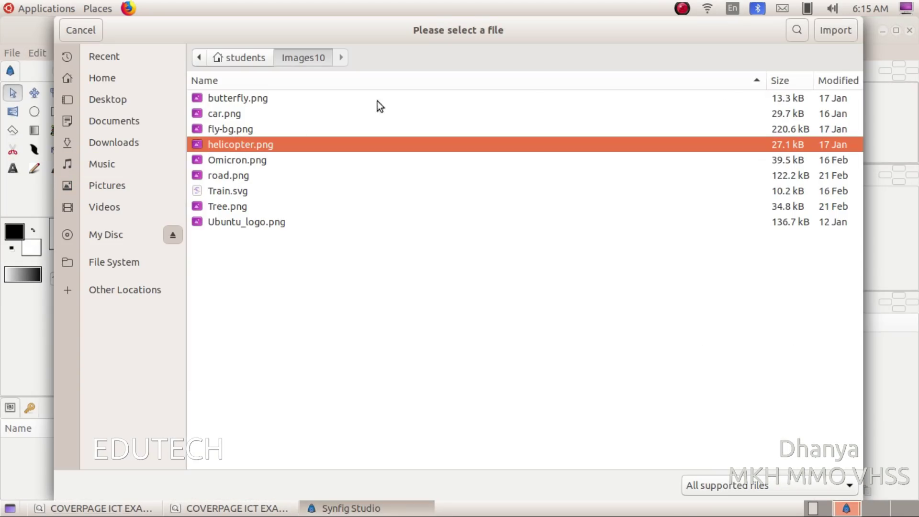
{"action": "left_click", "coordinate": [851, 26]}
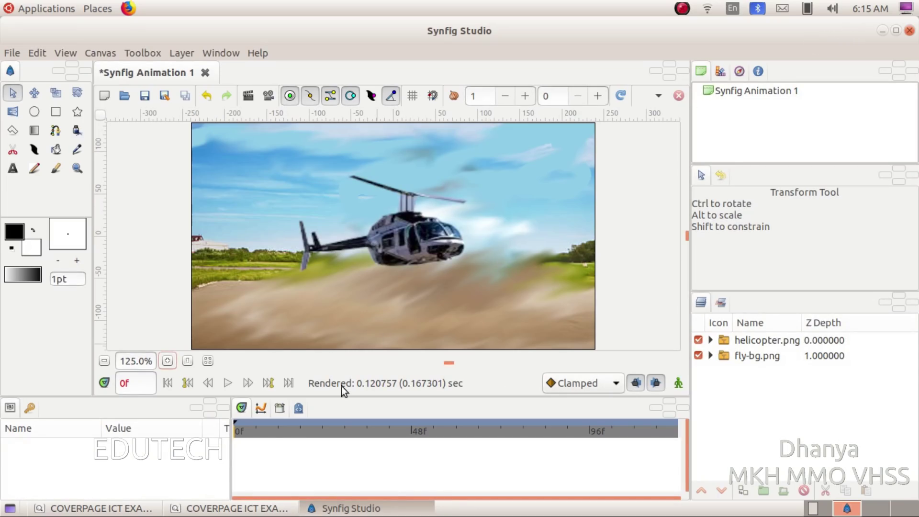
{"action": "left_click", "coordinate": [229, 508]}
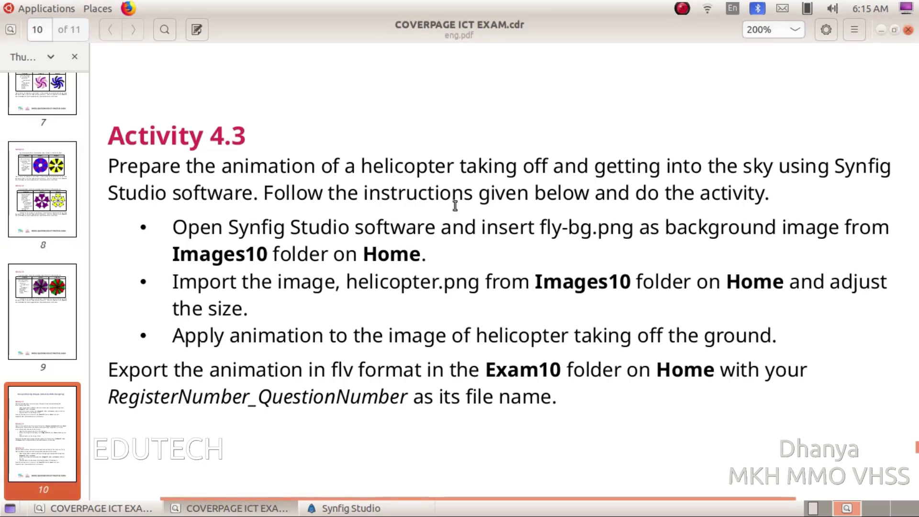
{"action": "scroll", "coordinate": [613, 182], "scroll_direction": "down", "scroll_amount": 2}
{"action": "key", "text": "alt+Tab"}
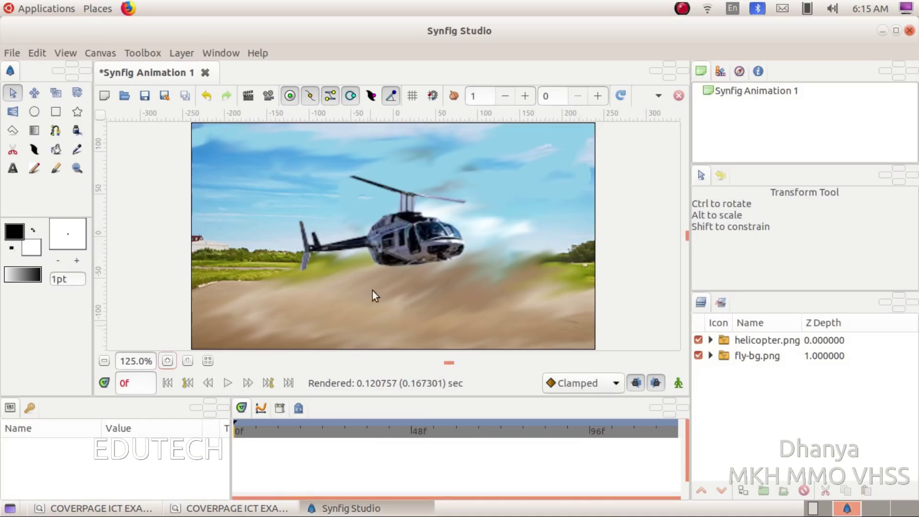
Step: Place the helicopter on the ground at 0f, then keyframe it up-right and smaller at 120f
{"action": "left_click", "coordinate": [392, 237]}
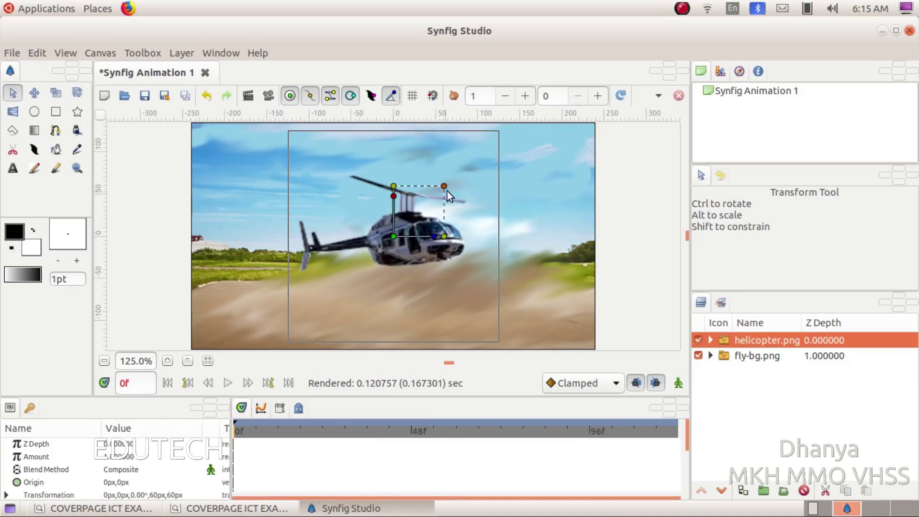
{"action": "left_click_drag", "start_coordinate": [444, 188], "coordinate": [385, 263]}
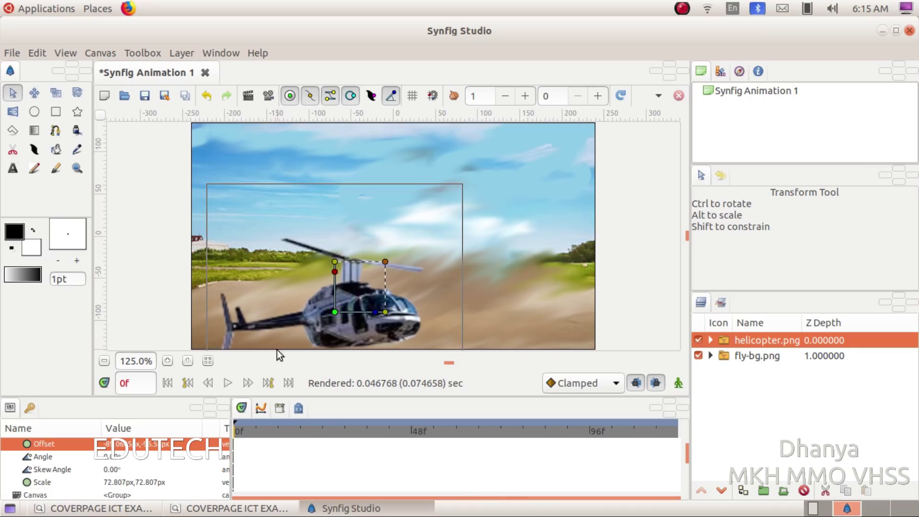
{"action": "left_click", "coordinate": [678, 383]}
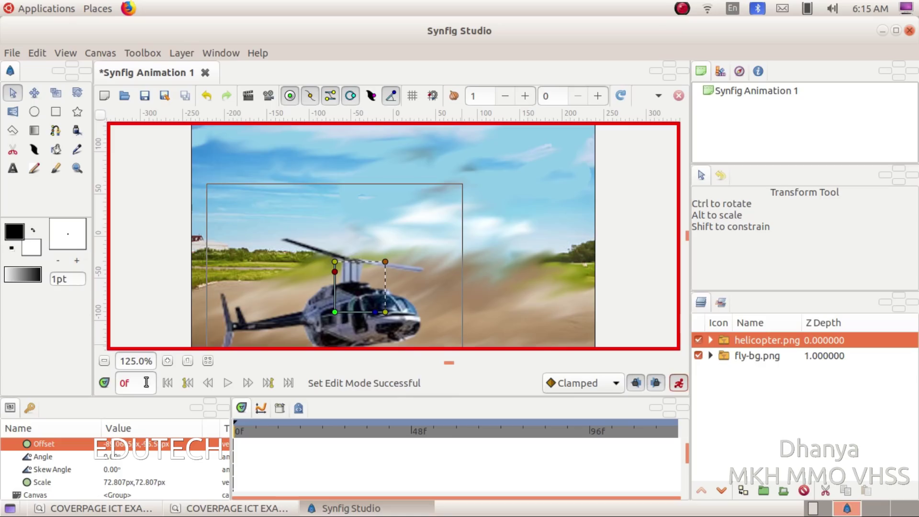
{"action": "type", "text": "120f"}
{"action": "key", "text": "Return"}
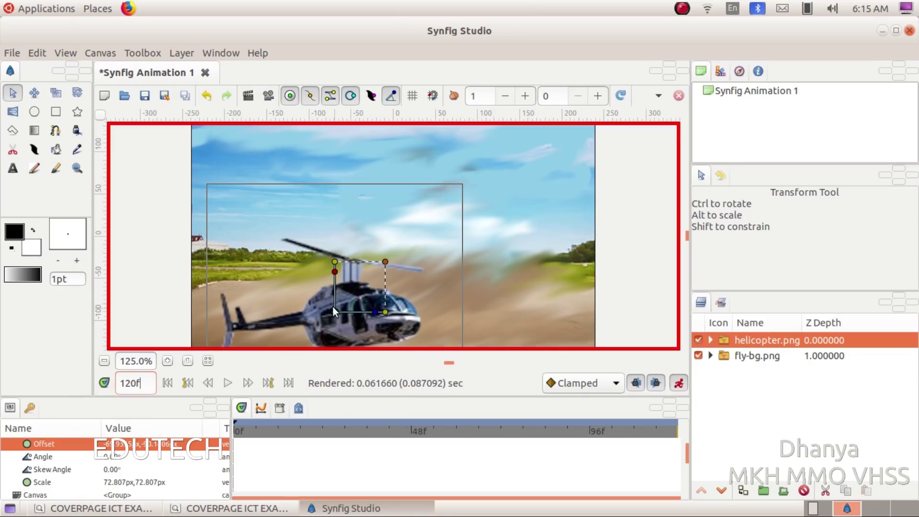
{"action": "left_click_drag", "start_coordinate": [335, 312], "coordinate": [526, 179]}
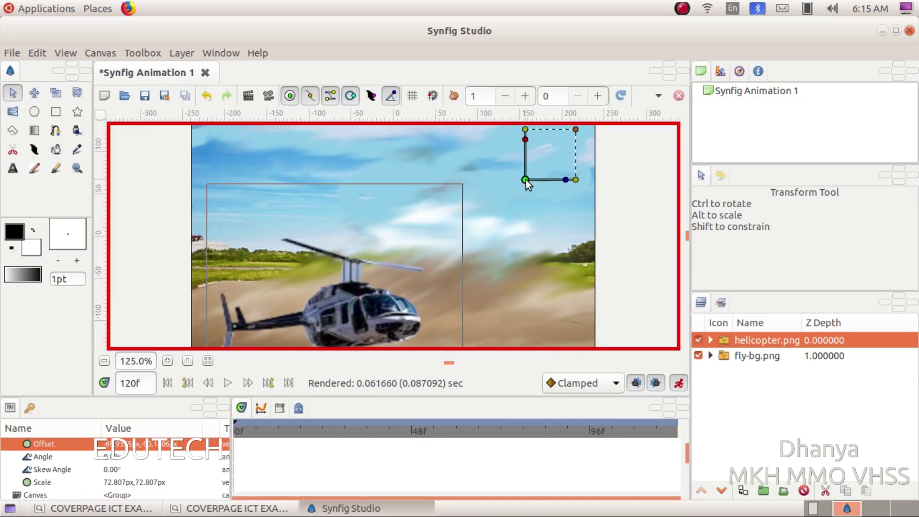
{"action": "left_click_drag", "start_coordinate": [578, 128], "coordinate": [564, 146]}
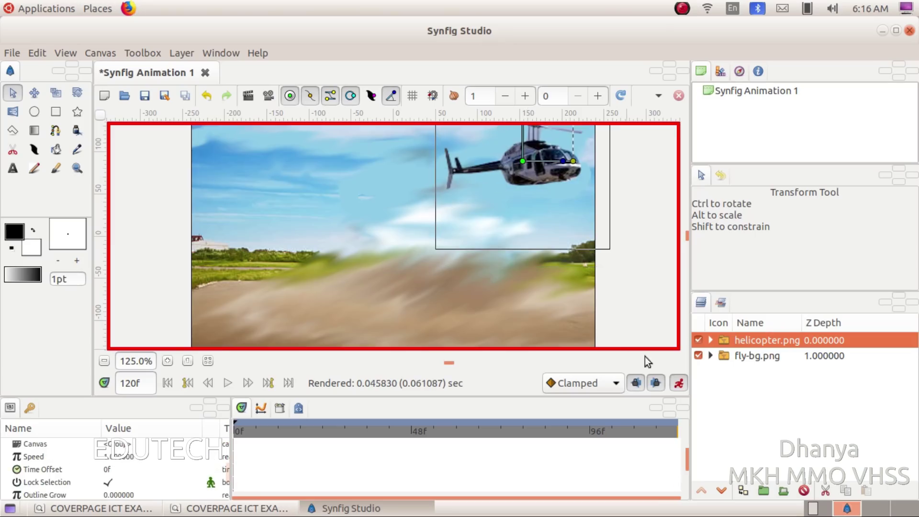
{"action": "left_click", "coordinate": [679, 383]}
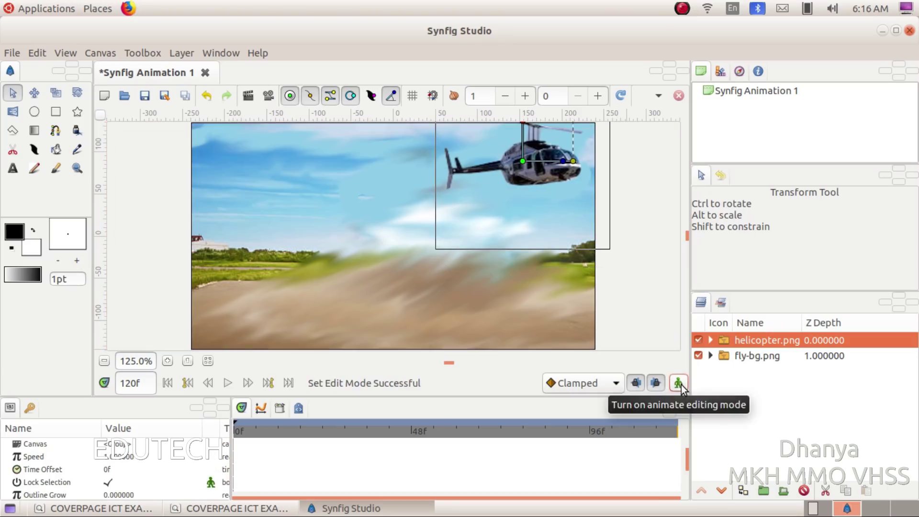
Step: Play the helicopter preview and recheck the activity instructions
{"action": "left_click", "coordinate": [231, 387]}
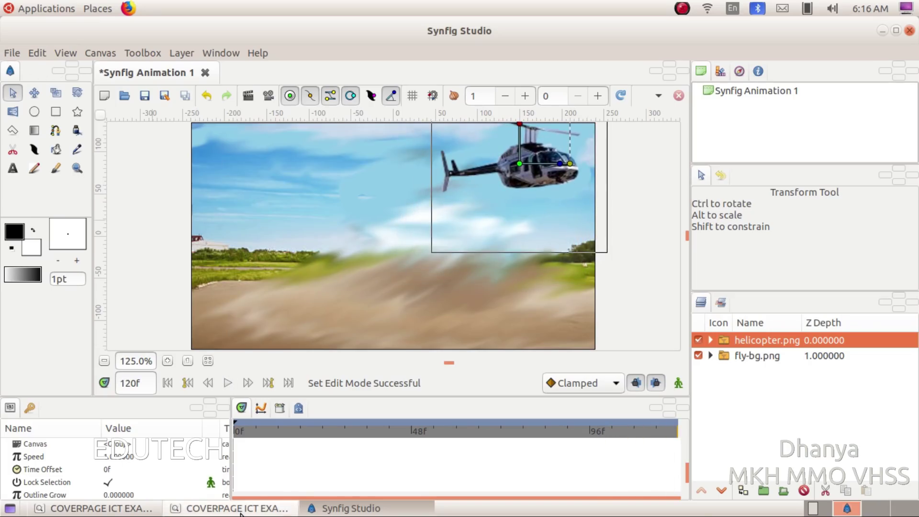
{"action": "key", "text": "alt+Tab"}
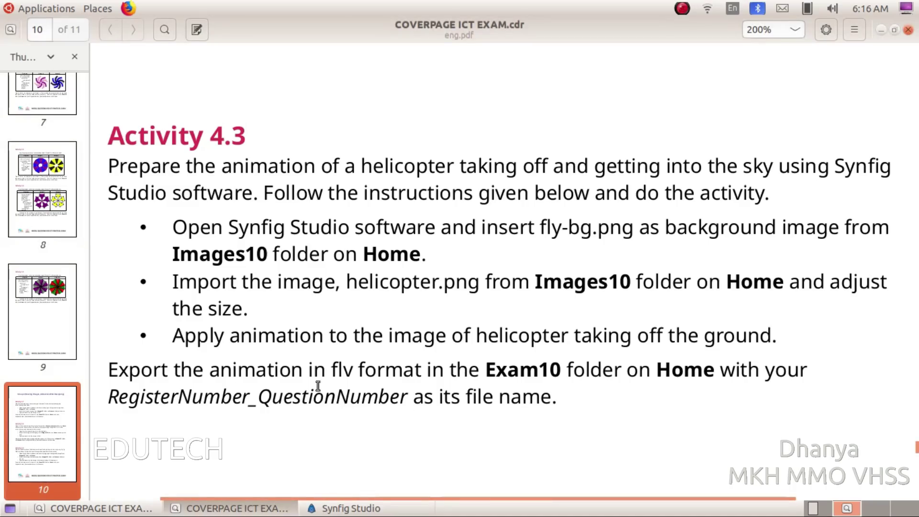
{"action": "left_click", "coordinate": [342, 510]}
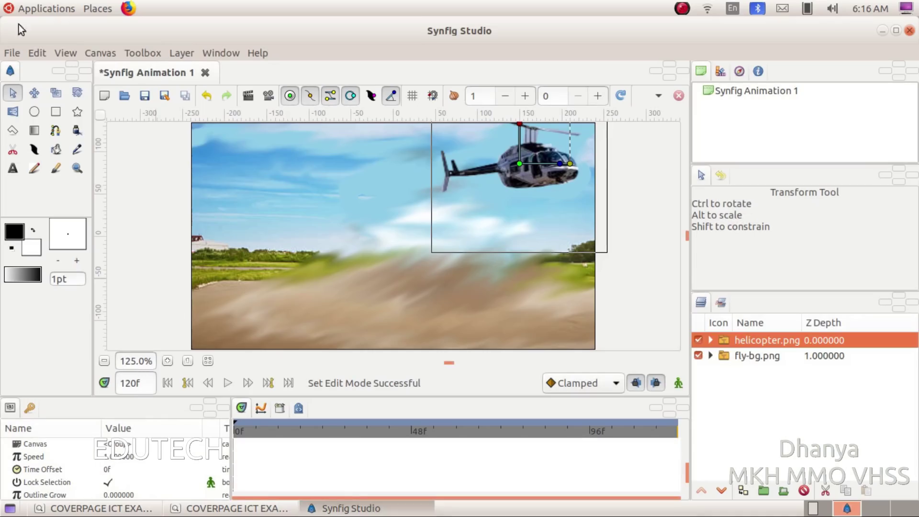
Step: Set the render output to Exam10/6758_4.flv and start rendering
{"action": "left_click", "coordinate": [15, 52]}
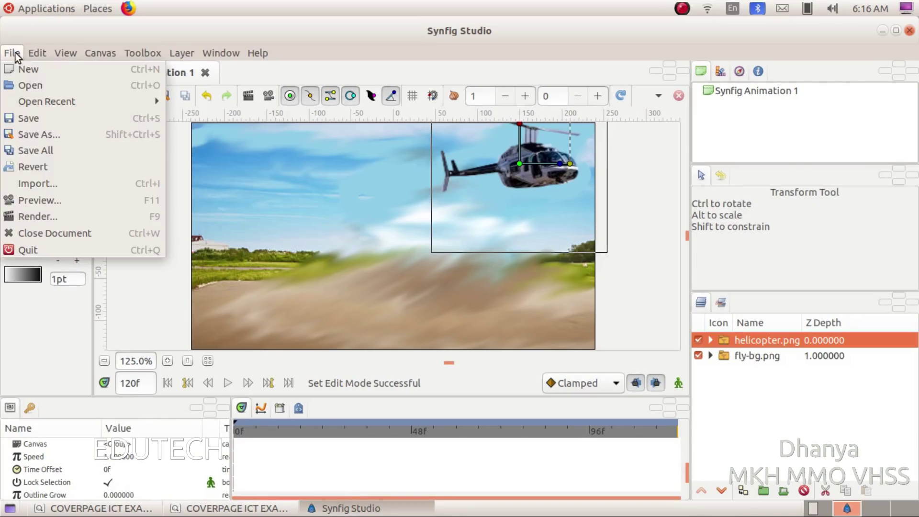
{"action": "left_click", "coordinate": [39, 214]}
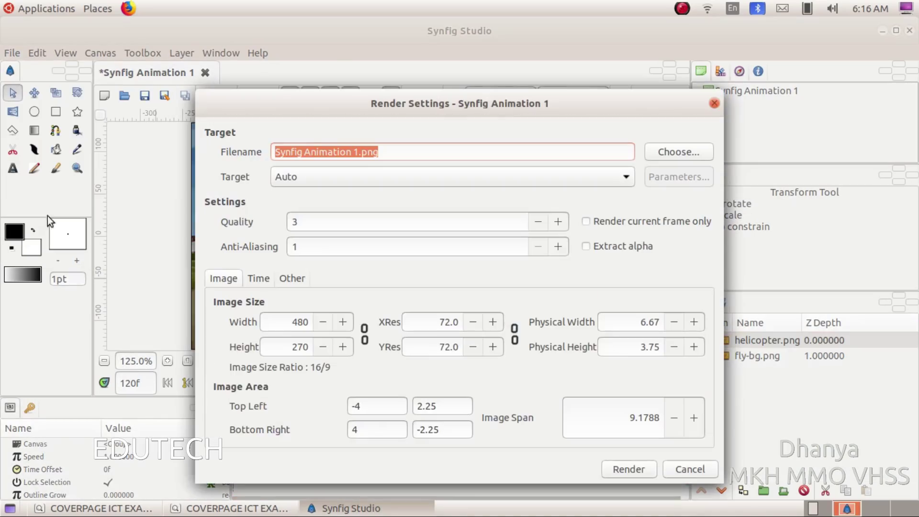
{"action": "left_click", "coordinate": [665, 152]}
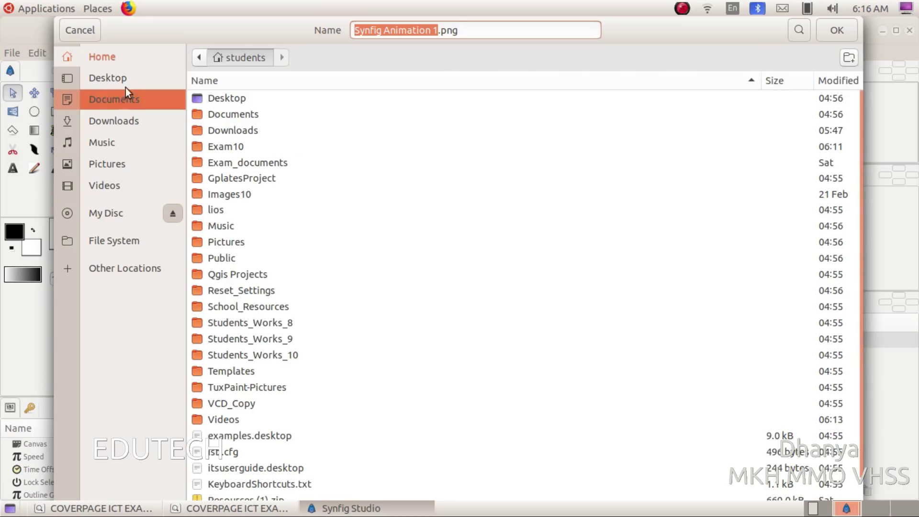
{"action": "double_click", "coordinate": [236, 148]}
{"action": "left_click_drag", "start_coordinate": [473, 27], "coordinate": [144, 6]}
{"action": "type", "text": "6758_4.flv"}
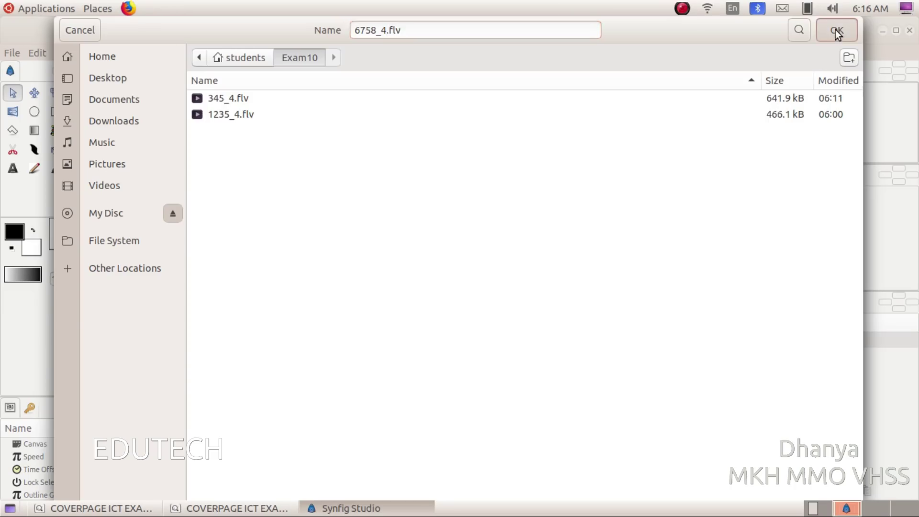
{"action": "left_click", "coordinate": [835, 30]}
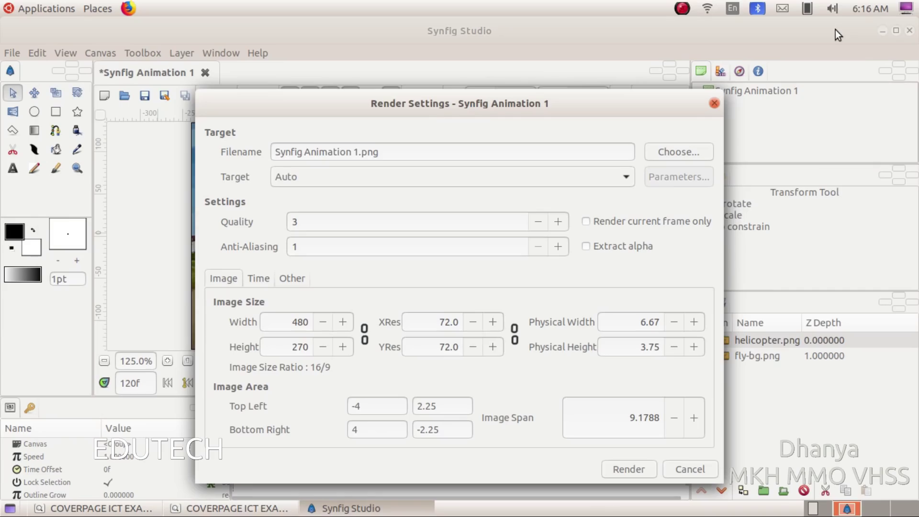
{"action": "left_click", "coordinate": [632, 464]}
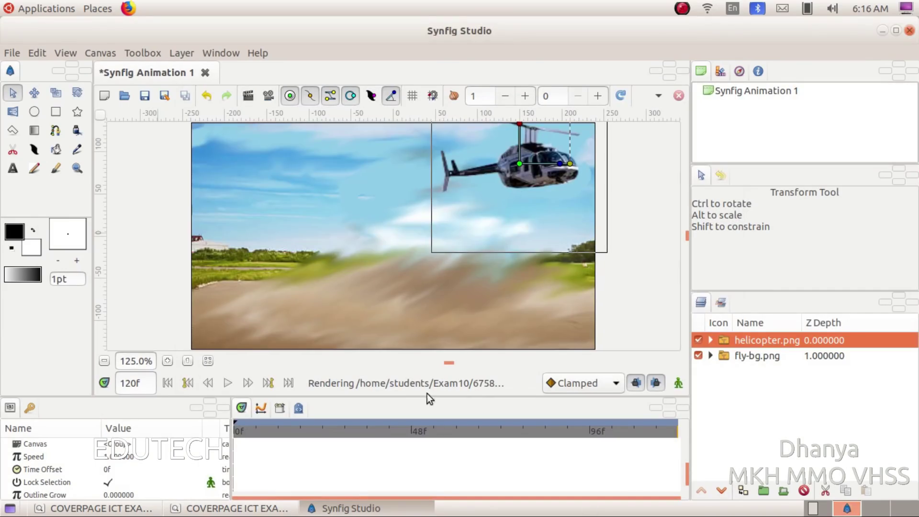
Step: Open Home > Exam10 from the desktop and play 6758_4.flv
{"action": "left_click", "coordinate": [883, 31]}
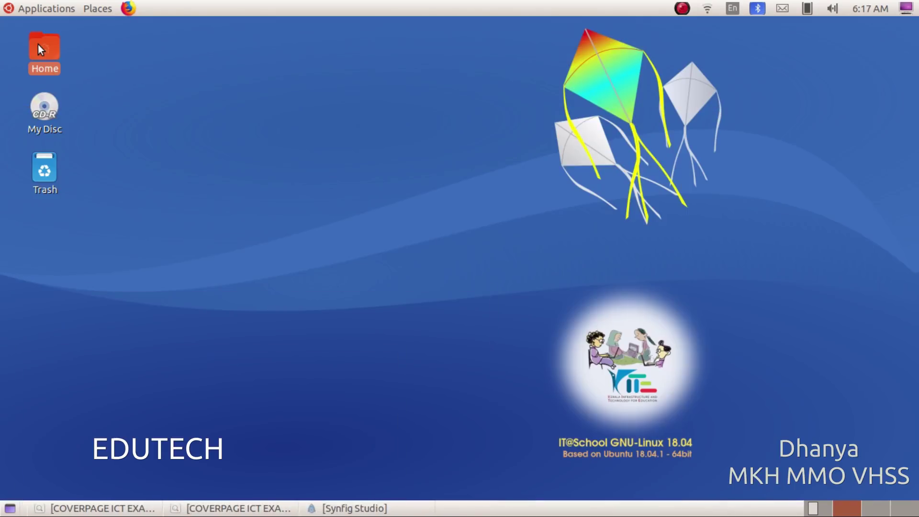
{"action": "double_click", "coordinate": [41, 48]}
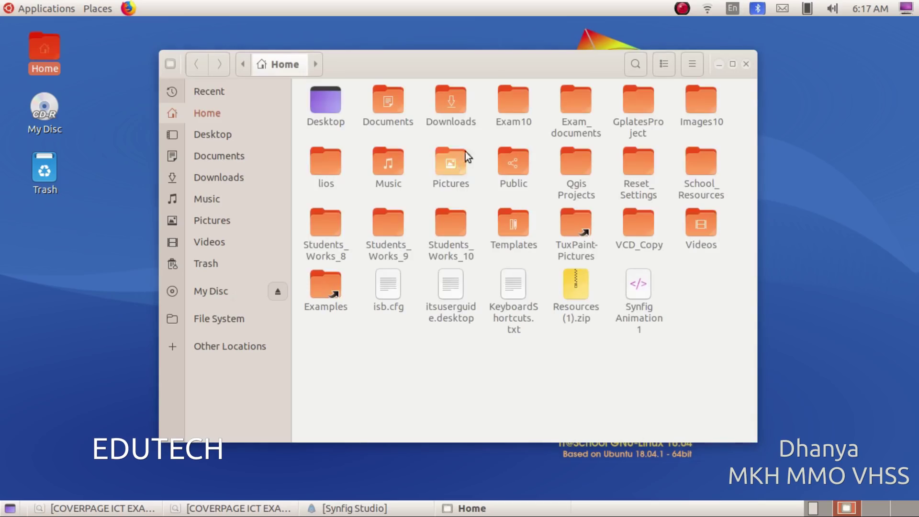
{"action": "left_click", "coordinate": [503, 117]}
{"action": "double_click", "coordinate": [513, 103]}
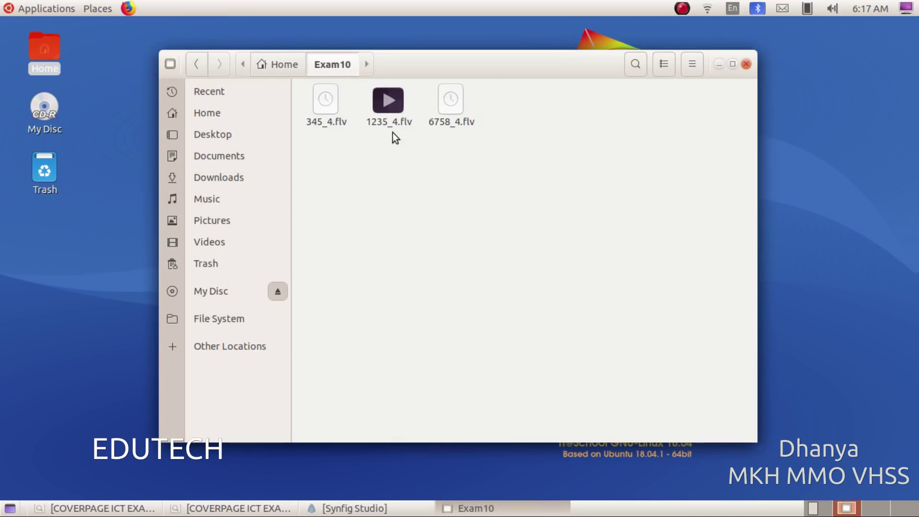
{"action": "double_click", "coordinate": [456, 109]}
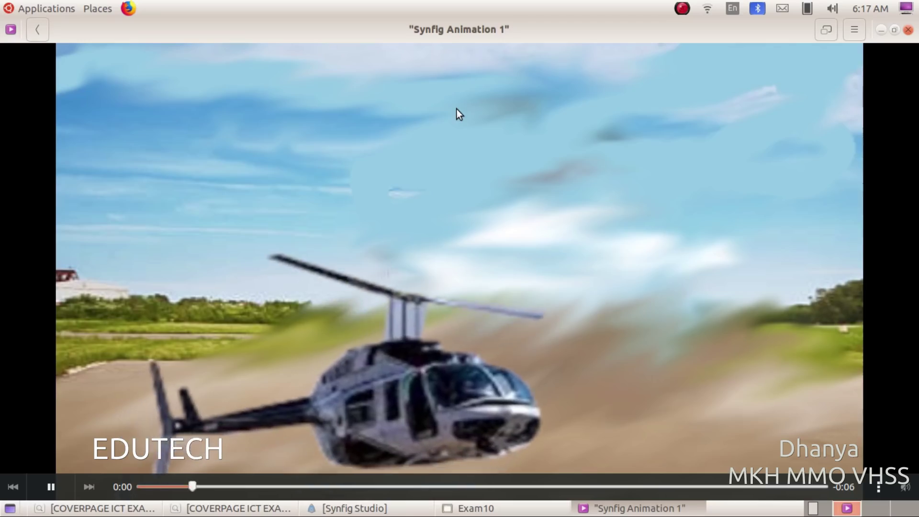